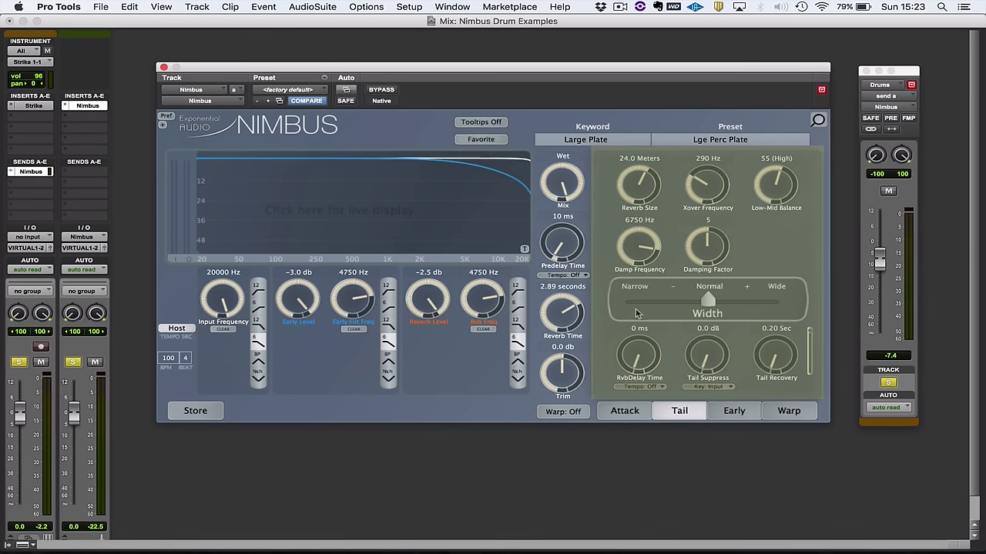
# Step: Show Lge Perc Plate's early reflections: 28 attack, 47 ms time, 12000 Hz slope, Nimbus 1 pattern
pyautogui.click(625, 416)
pyautogui.click(678, 413)
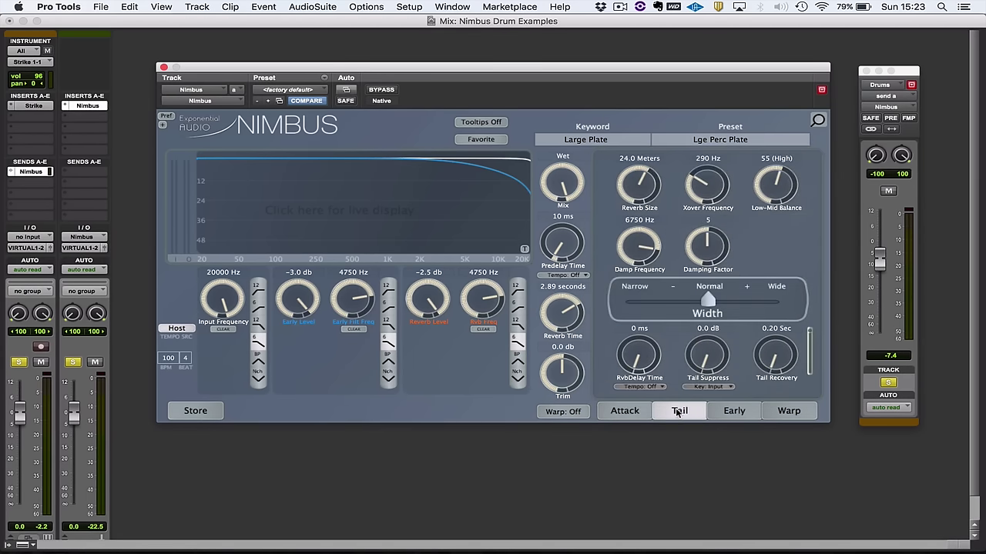
pyautogui.click(733, 413)
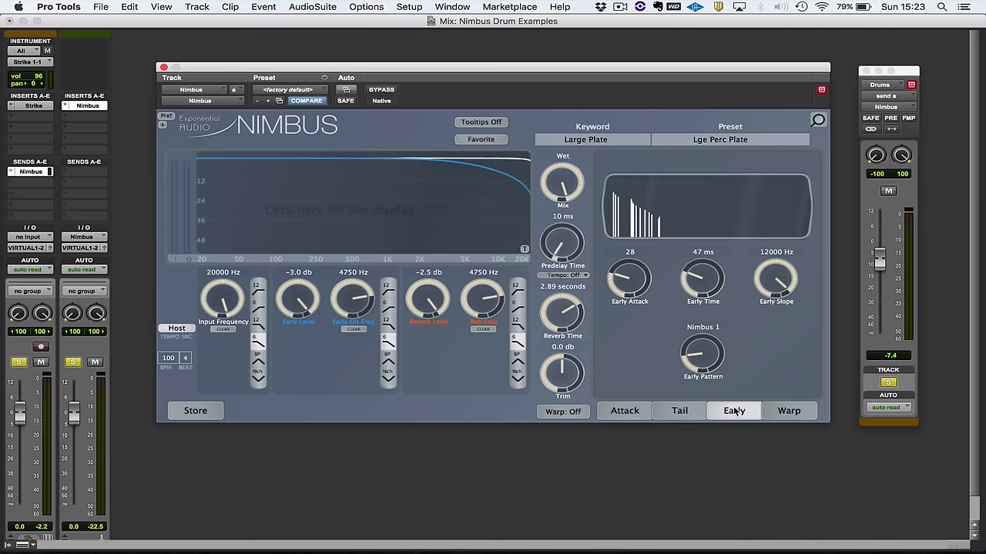
pyautogui.click(591, 141)
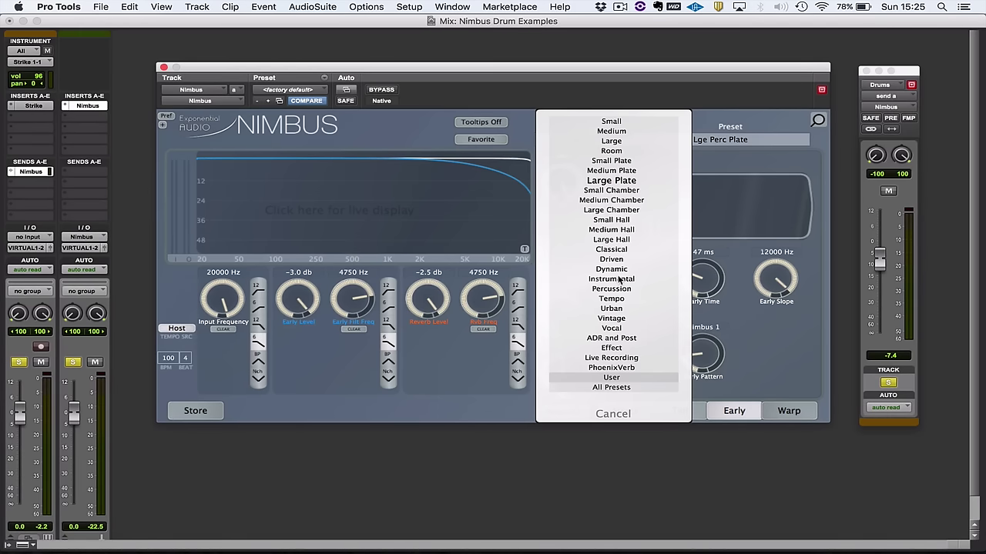
pyautogui.click(697, 148)
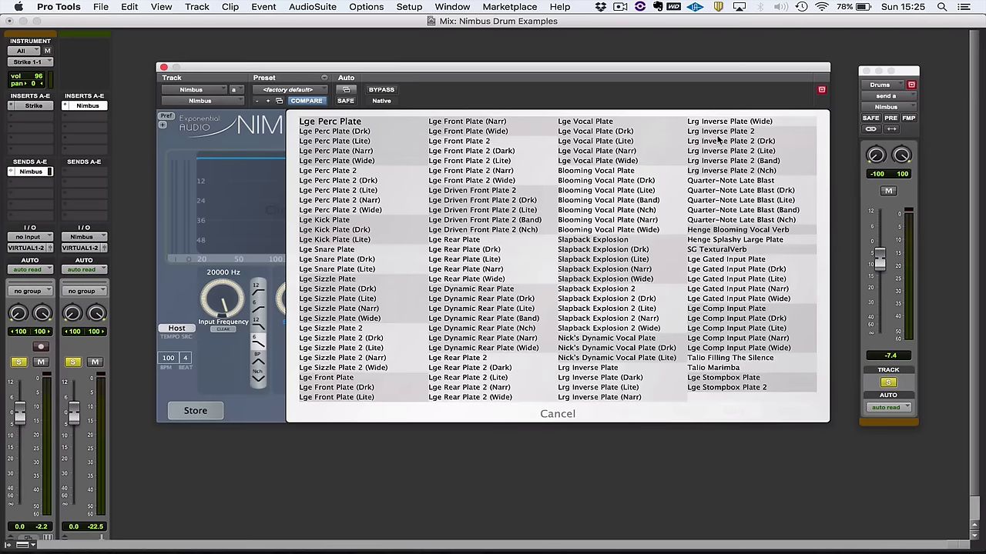
pyautogui.click(715, 137)
pyautogui.click(556, 414)
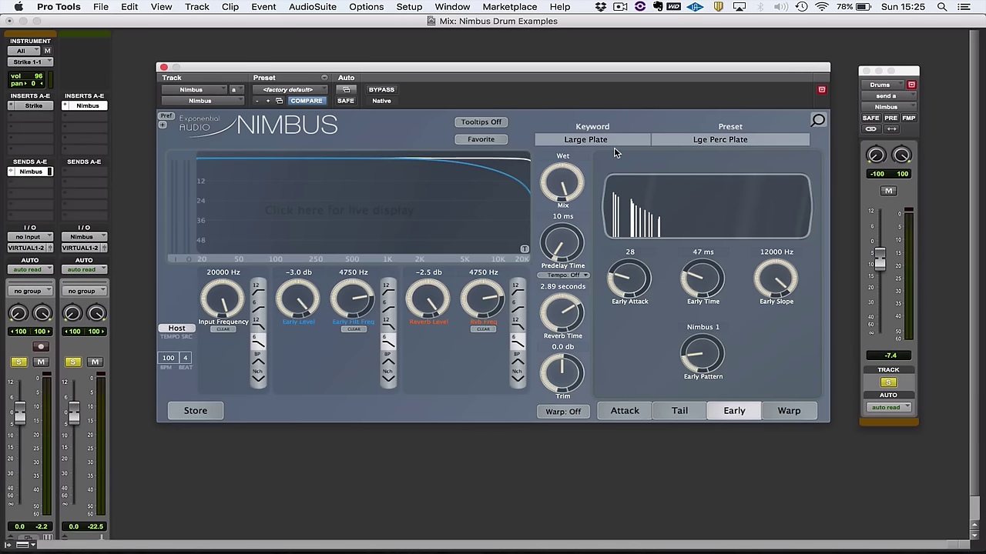
# Step: Step the keyword through Large Hall, Large Chamber, Small Hall and Small Plate
pyautogui.press('Down')
pyautogui.press('Down')
pyautogui.press('Down')
pyautogui.press('Down')
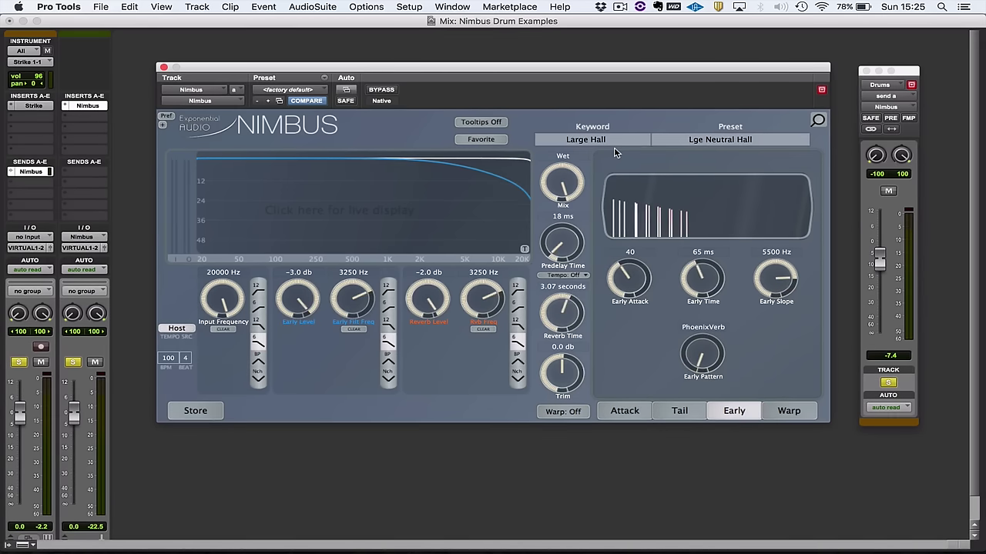
pyautogui.press('Down')
pyautogui.press('Down')
pyautogui.press('Down')
pyautogui.press('Down')
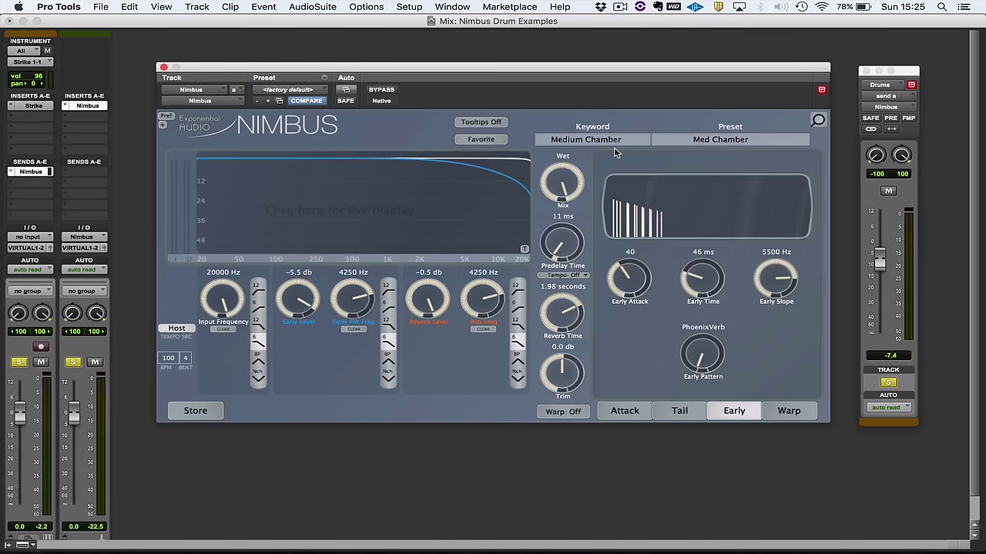
pyautogui.press('Up')
pyautogui.press('Up')
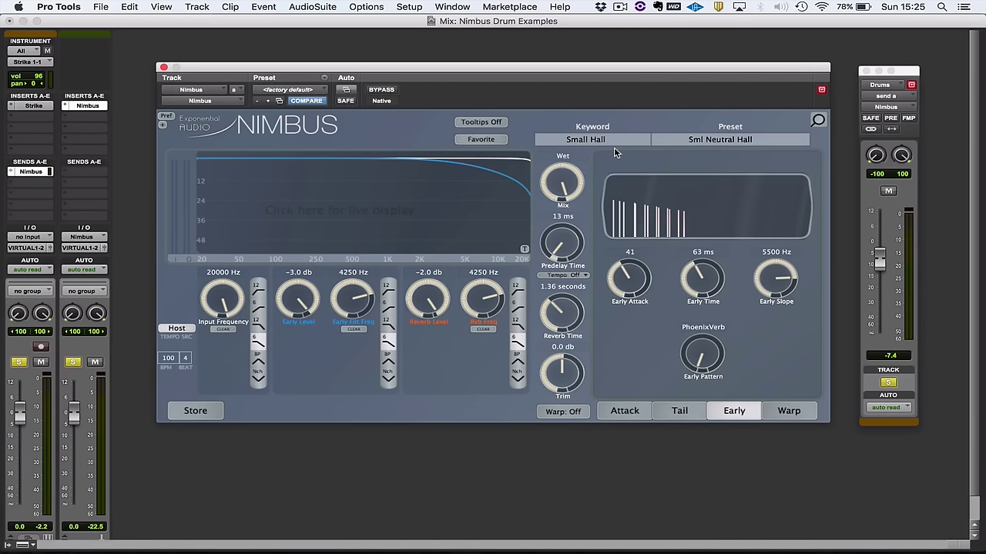
pyautogui.press('Down')
pyautogui.press('Down')
pyautogui.press('Down')
pyautogui.press('Down')
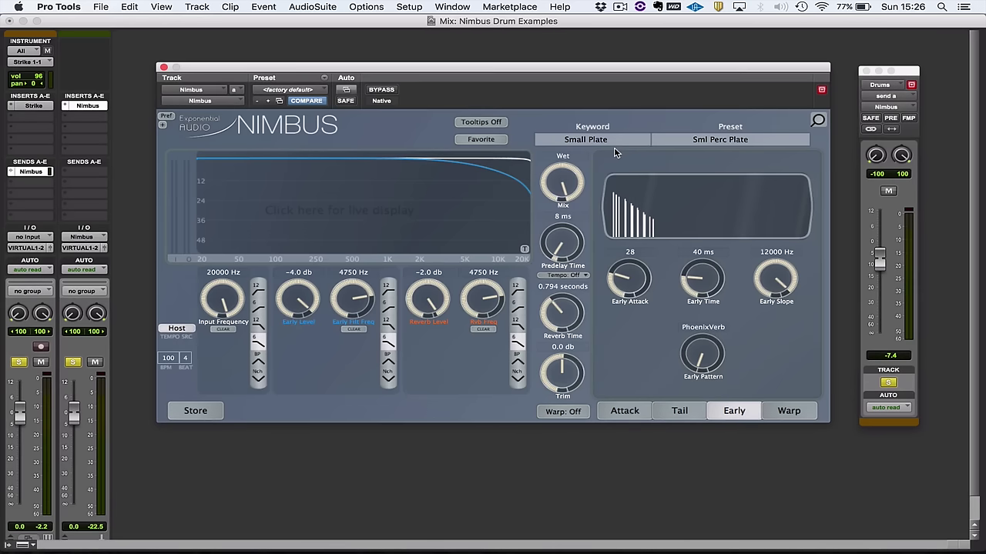
# Step: Audition Sml Perc Plate 2, its Drk and stomp variants, then land on Medium Perc Plate 2
pyautogui.press('Right')
pyautogui.press('Right')
pyautogui.press('Right')
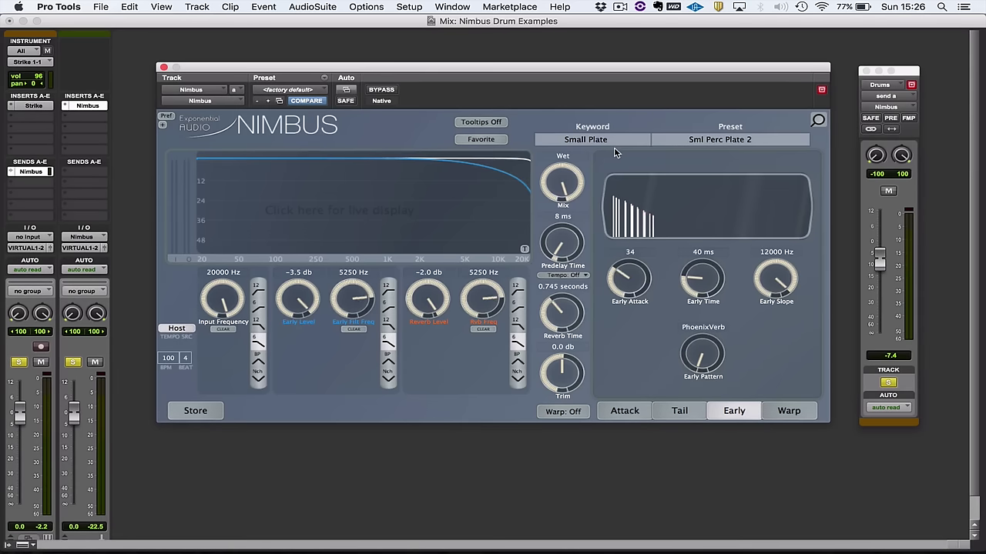
pyautogui.press('Right')
pyautogui.press('Right')
pyautogui.press('Right')
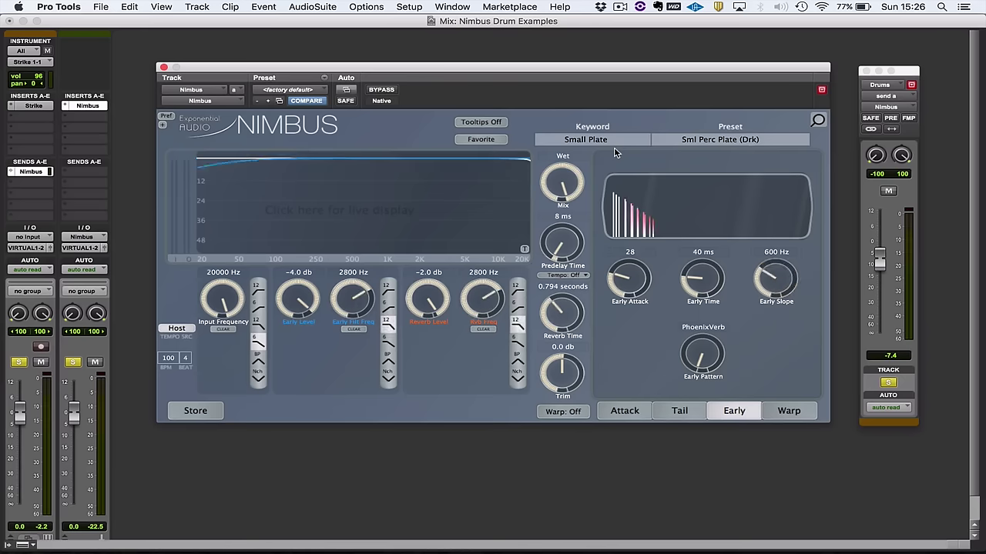
pyautogui.press('Right')
pyautogui.press('Right')
pyautogui.press('Right')
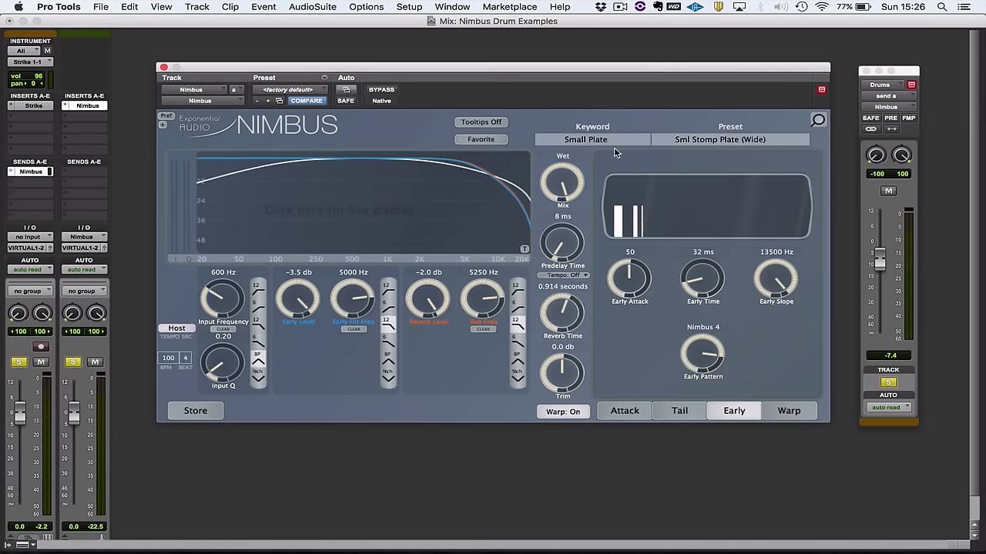
pyautogui.press('Up')
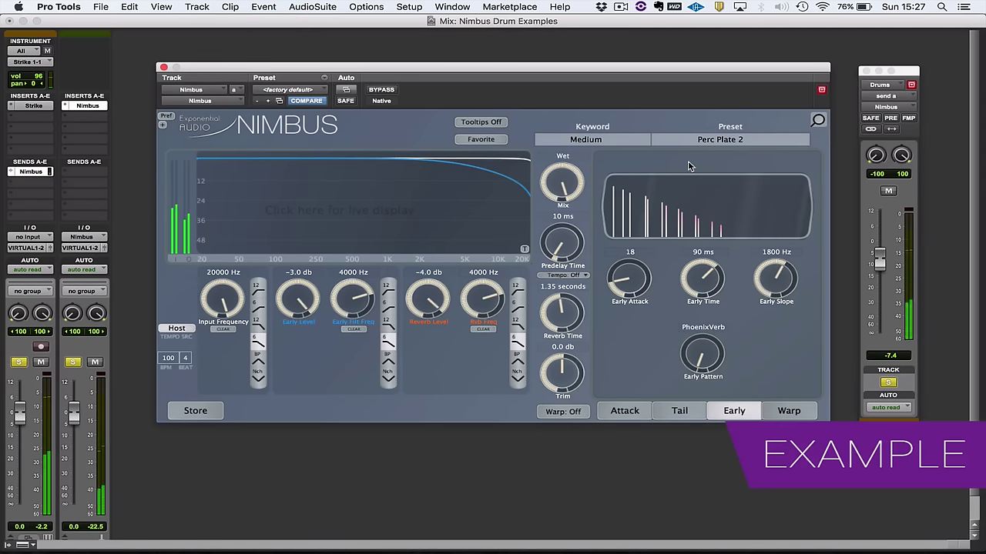
# Step: Audition the Perc Plate 2 Drk, Lite and Narr variants
pyautogui.press('Right')
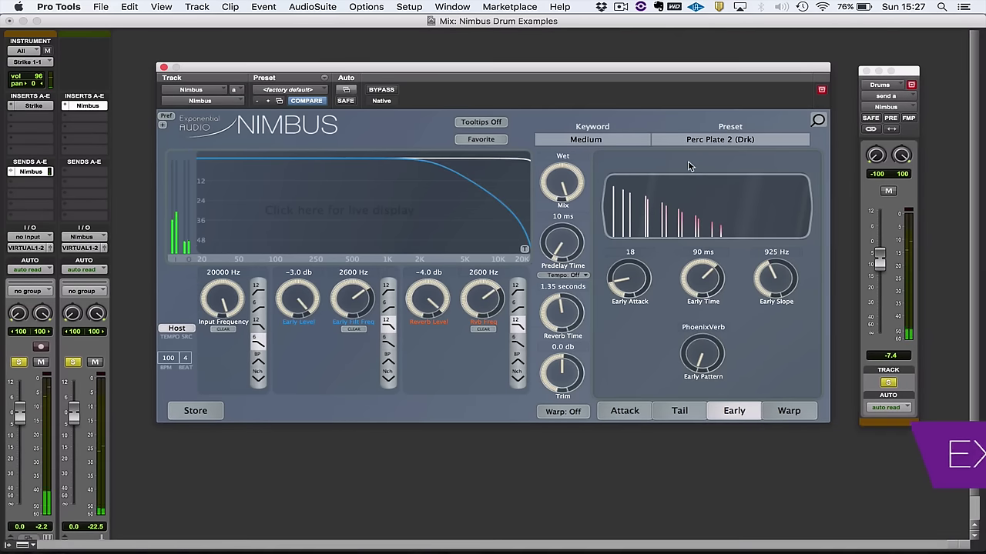
pyautogui.press('Right')
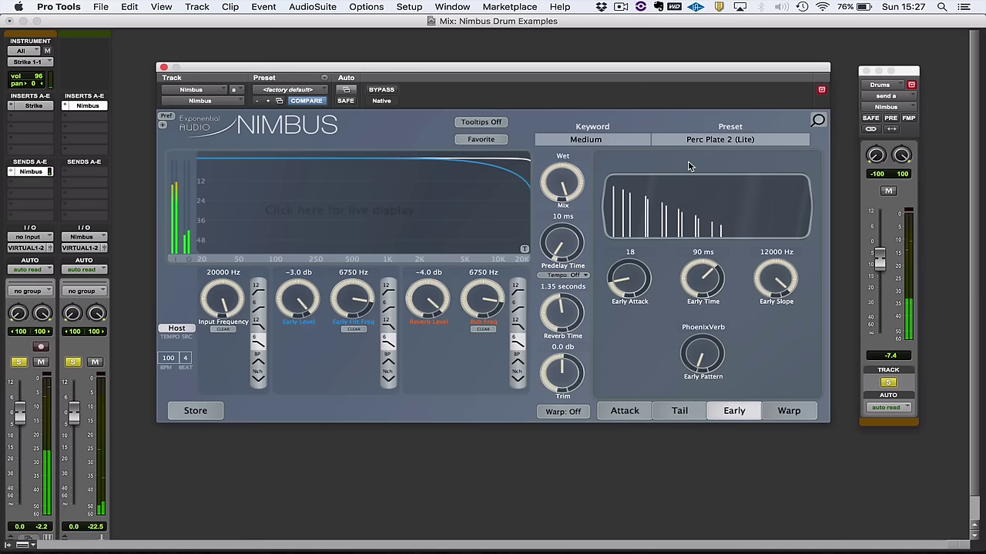
pyautogui.press('Right')
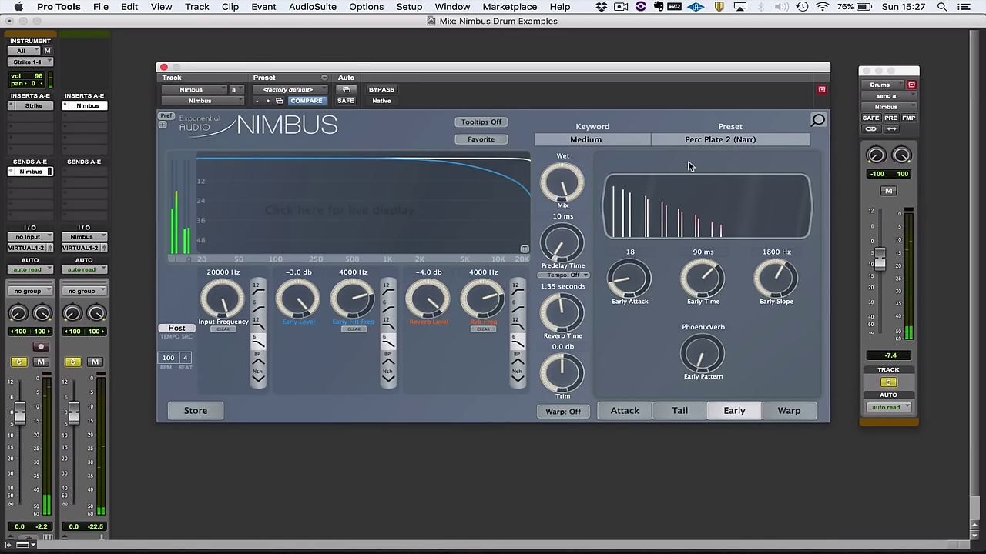
# Step: Audition Sml Neutral Hall and its Lite and other variants, moving on toward Recital Hall
pyautogui.press('Right')
pyautogui.press('Right')
pyautogui.press('Right')
pyautogui.press('Right')
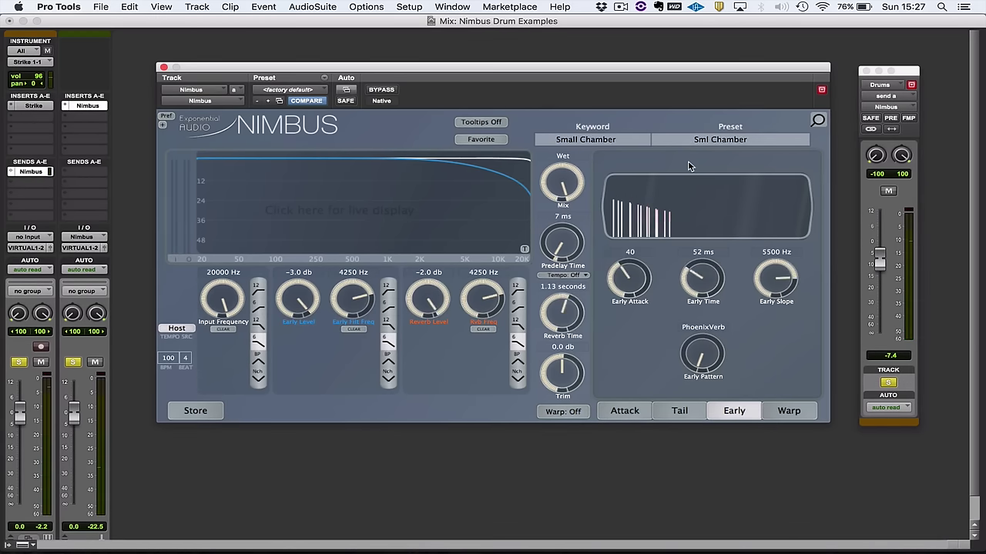
pyautogui.press('Right')
pyautogui.press('Left')
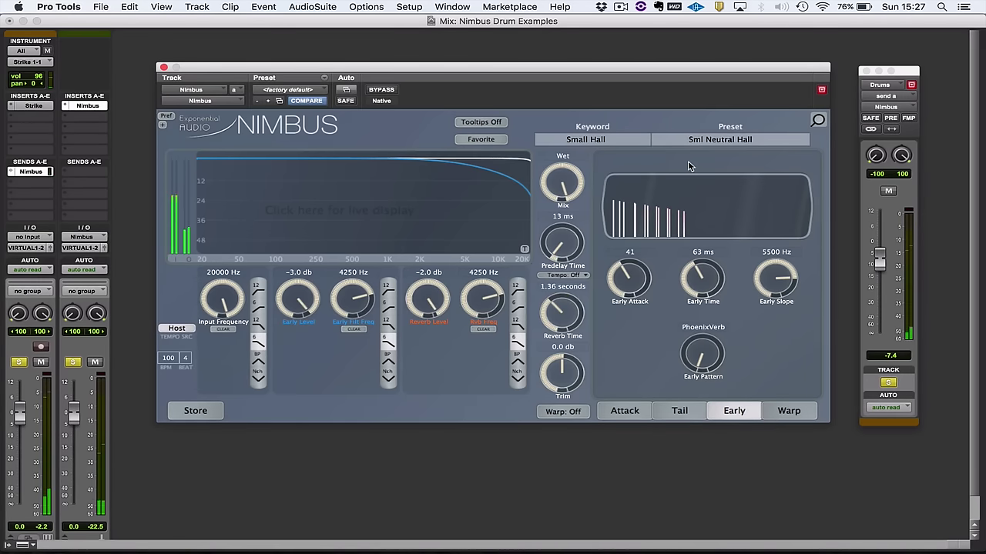
pyautogui.press('Right')
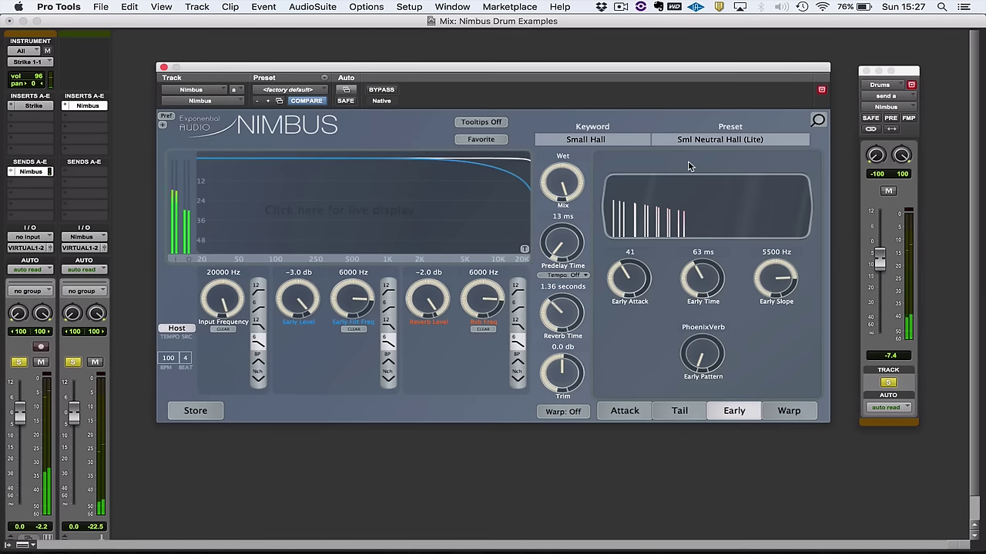
pyautogui.press('Right')
pyautogui.press('Right')
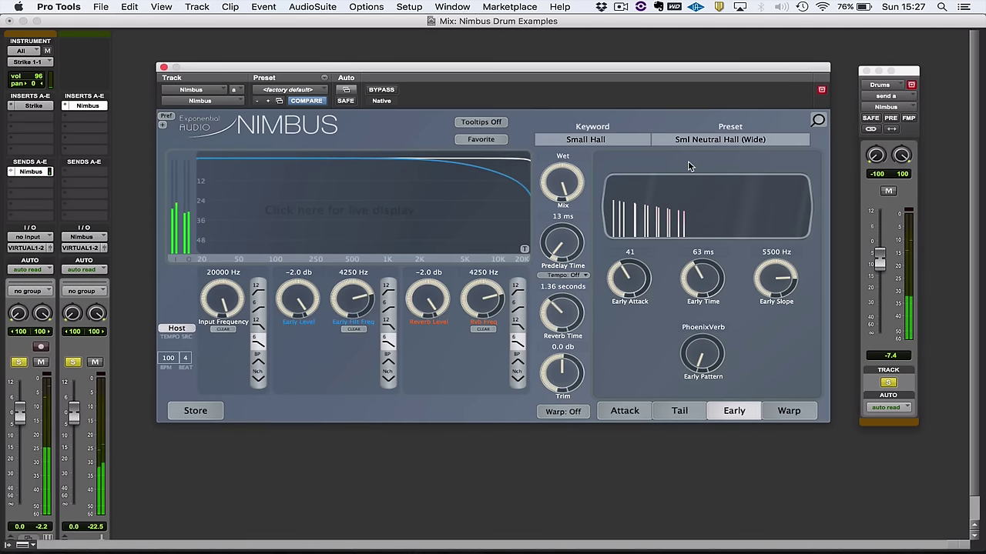
pyautogui.press('Right')
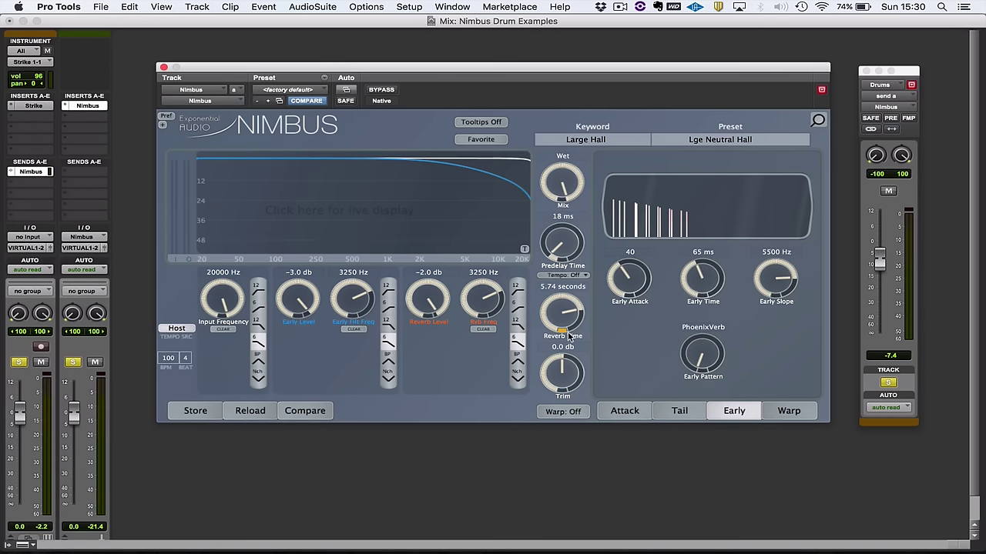
# Step: Compare Lge Neutral Hall's stored 3.07 s reverb against the edited 5.74 s version, keeping 5.74 s
pyautogui.click(311, 414)
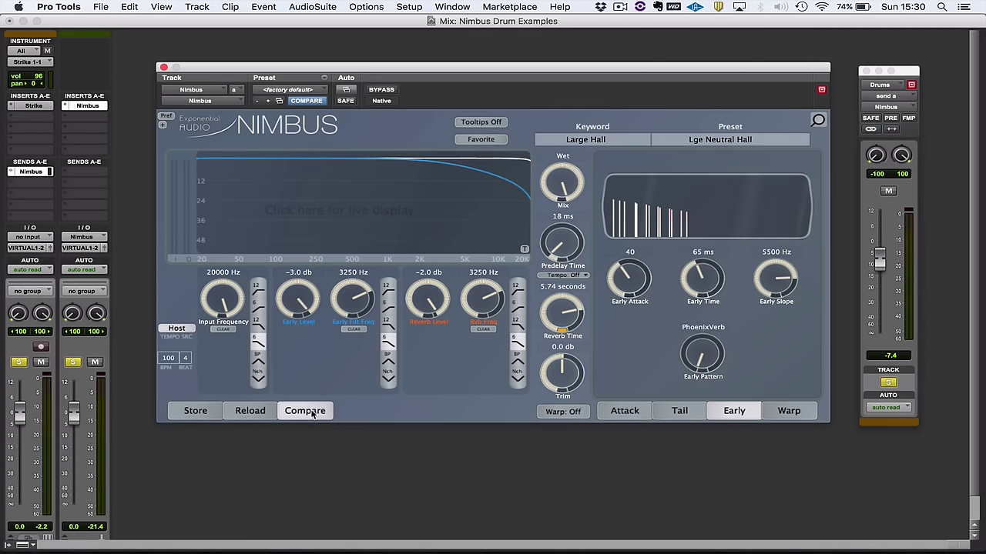
pyautogui.click(311, 413)
pyautogui.click(311, 413)
pyautogui.click(313, 414)
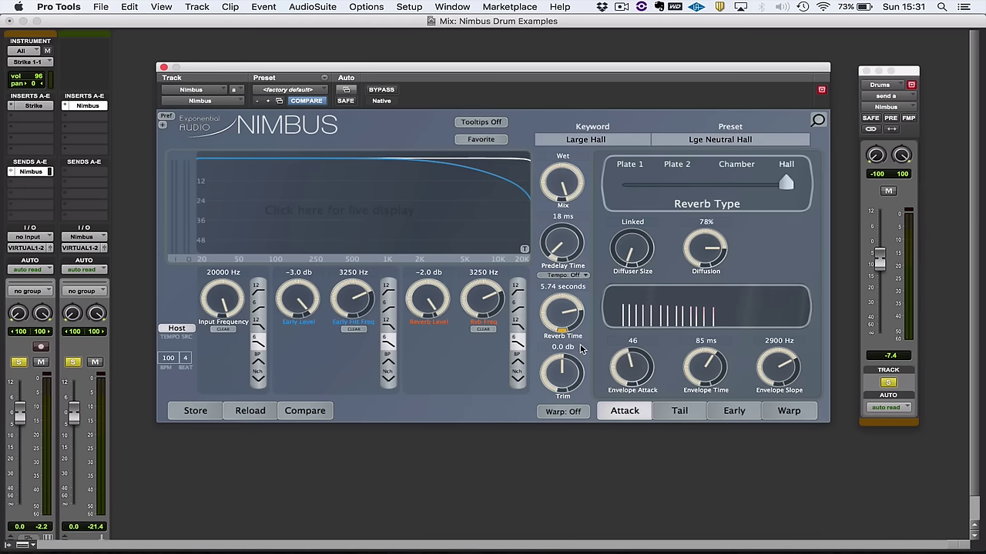
# Step: Show Lge Neutral Hall's tail settings: 37.0 m size, 0.0 dB suppress, 0.20 s recovery
pyautogui.click(680, 412)
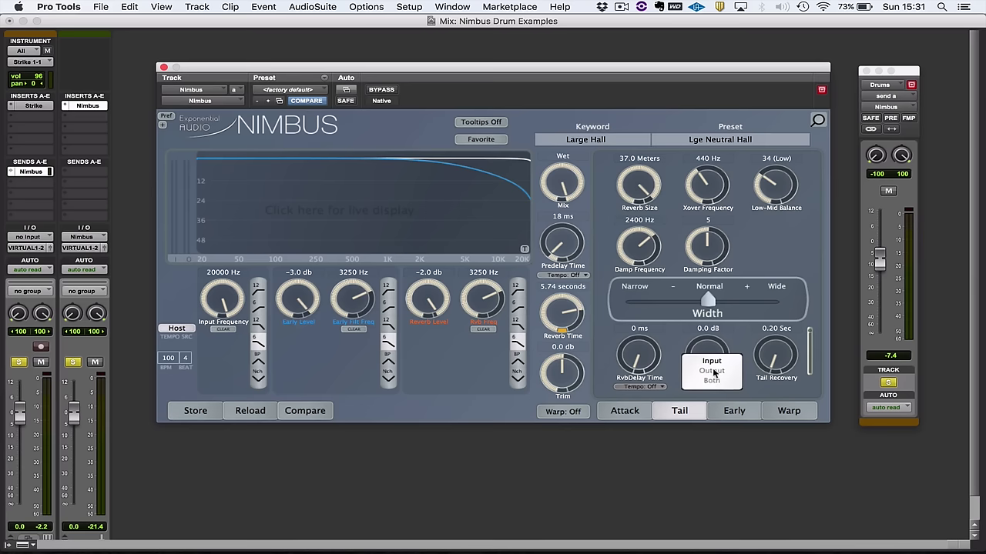
# Step: Key Tail Suppress from Input at 16.0 dB, make the drum send pre-fader and pull its fader down
pyautogui.click(713, 372)
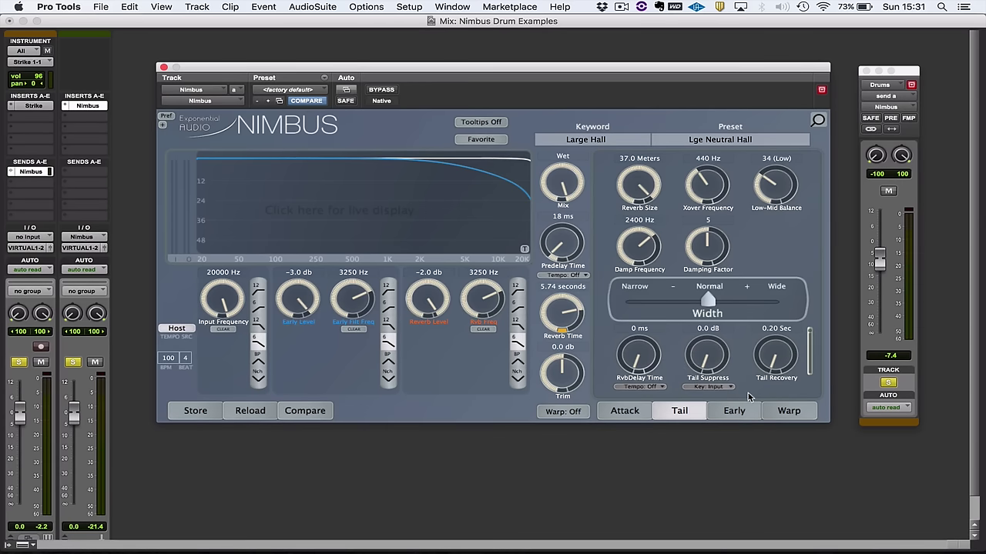
pyautogui.moveTo(707, 364); pyautogui.dragTo(707, 339)
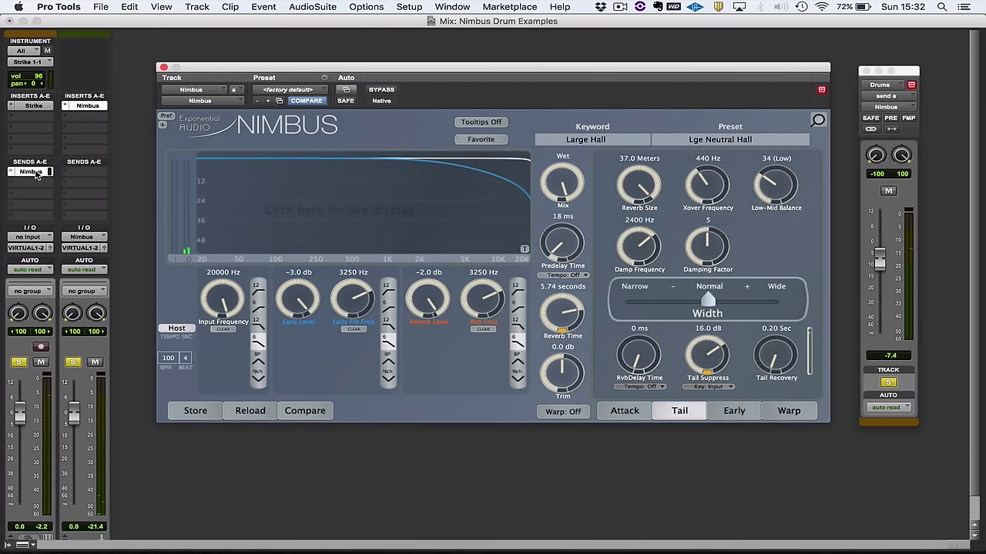
pyautogui.click(891, 119)
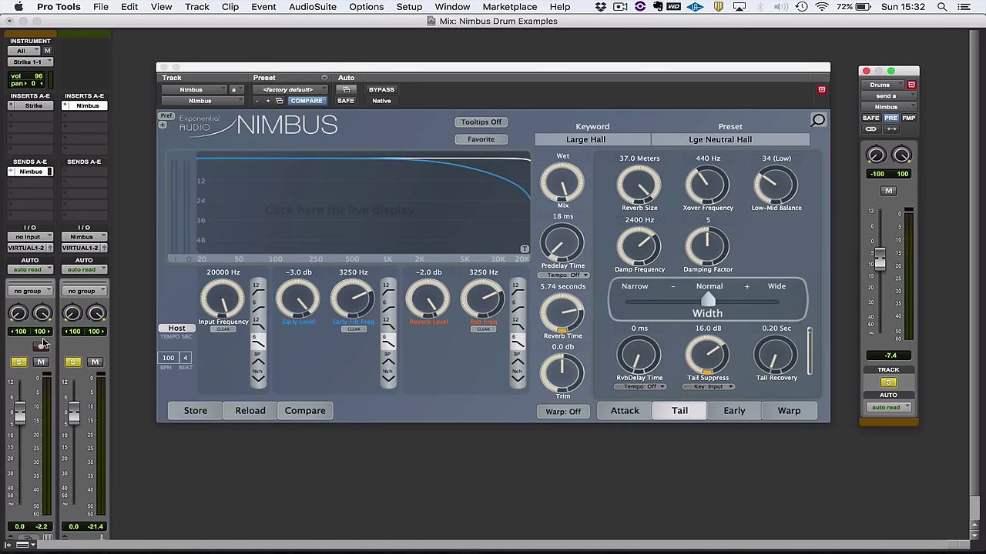
pyautogui.moveTo(21, 416); pyautogui.dragTo(12, 525)
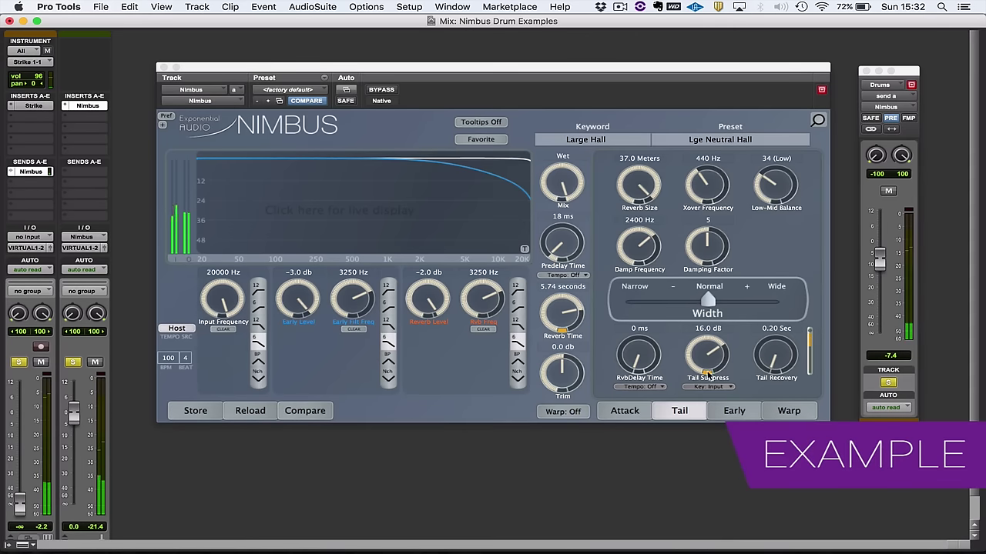
# Step: Tune Tail Suppress and Tail Recovery by ear, settling at 13.0 dB and 0.86 seconds
pyautogui.moveTo(707, 375); pyautogui.dragTo(699, 493)
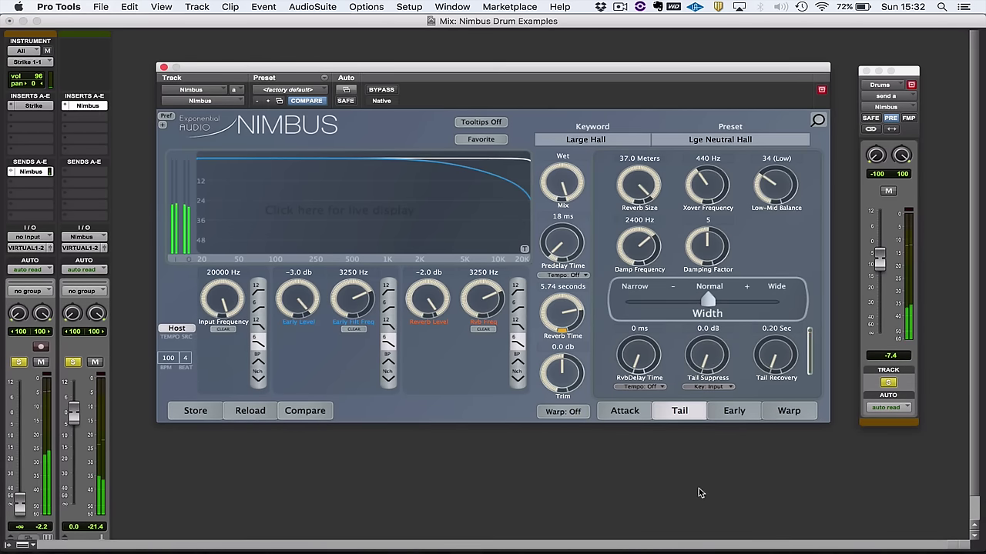
pyautogui.moveTo(773, 362); pyautogui.dragTo(778, 299)
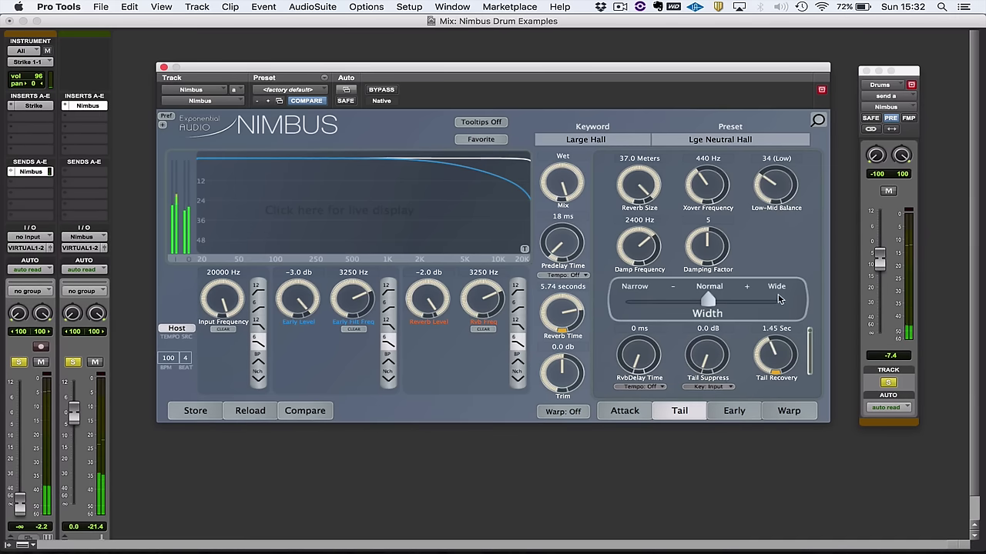
pyautogui.moveTo(705, 364); pyautogui.dragTo(699, 331)
pyautogui.moveTo(773, 357); pyautogui.dragTo(773, 378)
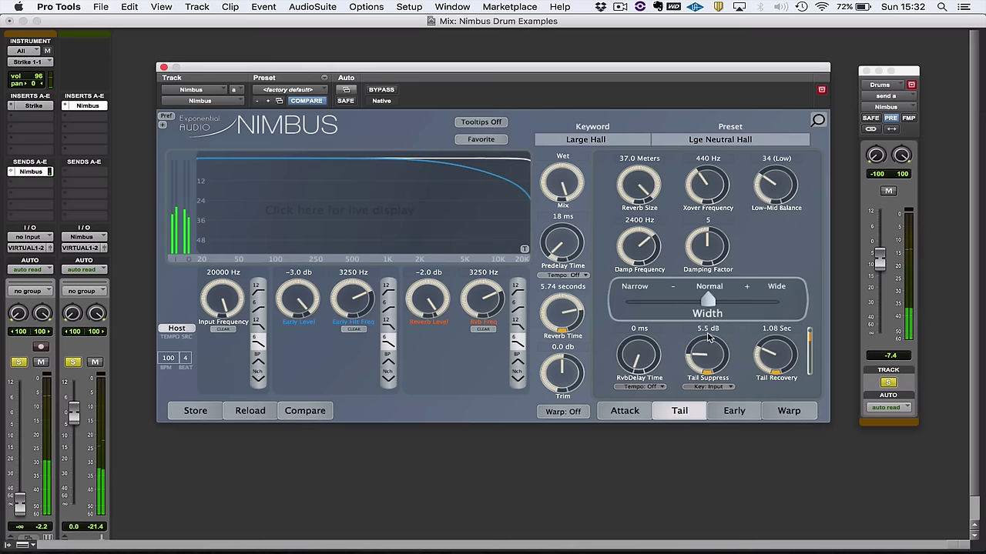
pyautogui.moveTo(709, 337); pyautogui.dragTo(709, 316)
pyautogui.moveTo(772, 371)
pyautogui.mouseDown()
pyautogui.moveTo(768, 354)
pyautogui.moveTo(769, 365)
pyautogui.mouseUp()
pyautogui.moveTo(708, 360); pyautogui.dragTo(708, 344)
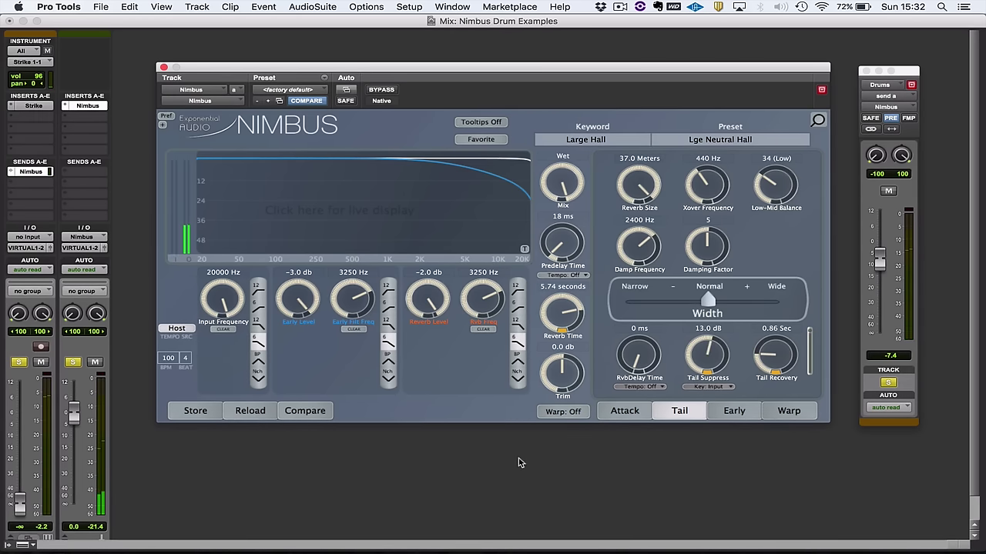
pyautogui.click(462, 8)
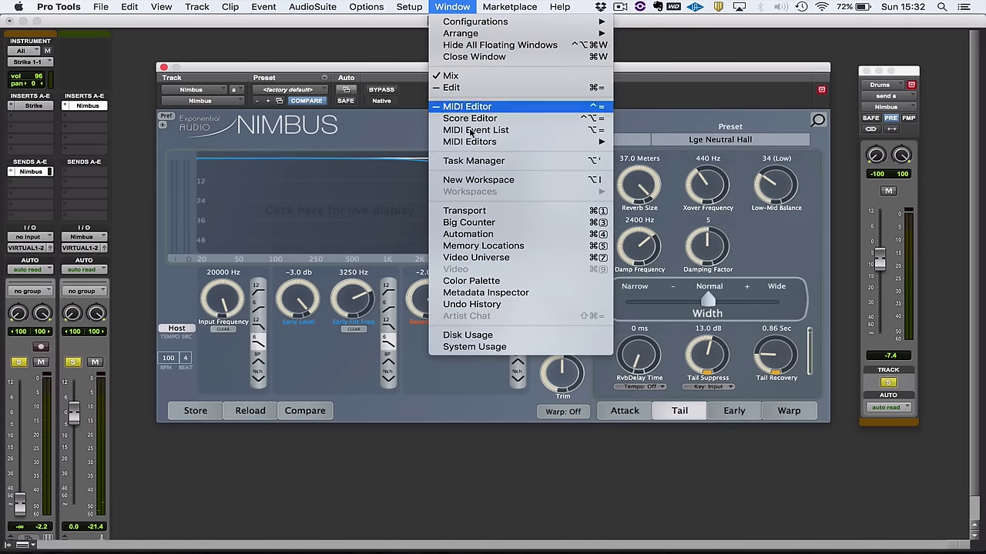
# Step: Show the transport and set the session tempo to 80 BPM
pyautogui.click(468, 210)
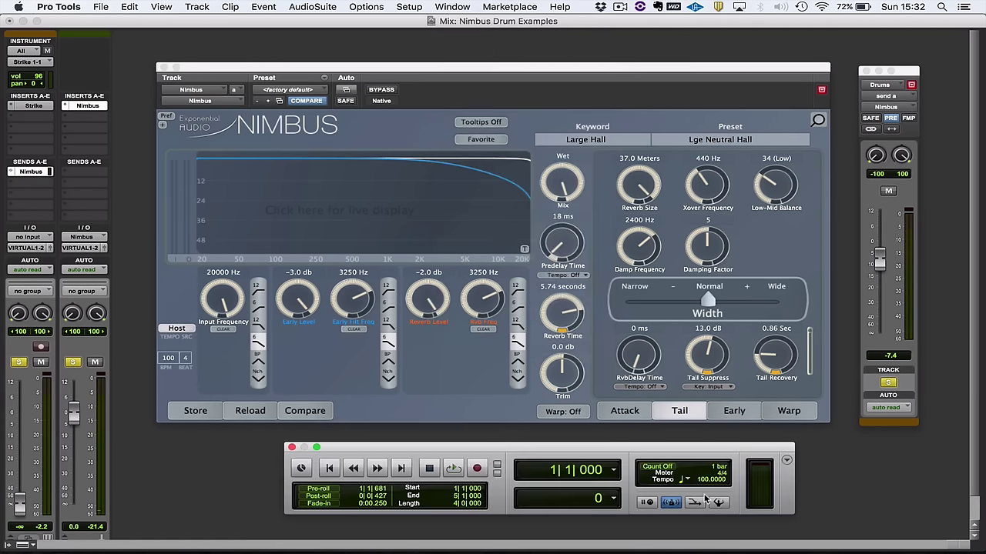
pyautogui.click(703, 480)
pyautogui.write('80')
pyautogui.press('Return')
# Step: Play the session while sweeping Tail Suppress from 0.0 up to 9.5 dB
pyautogui.press('space')
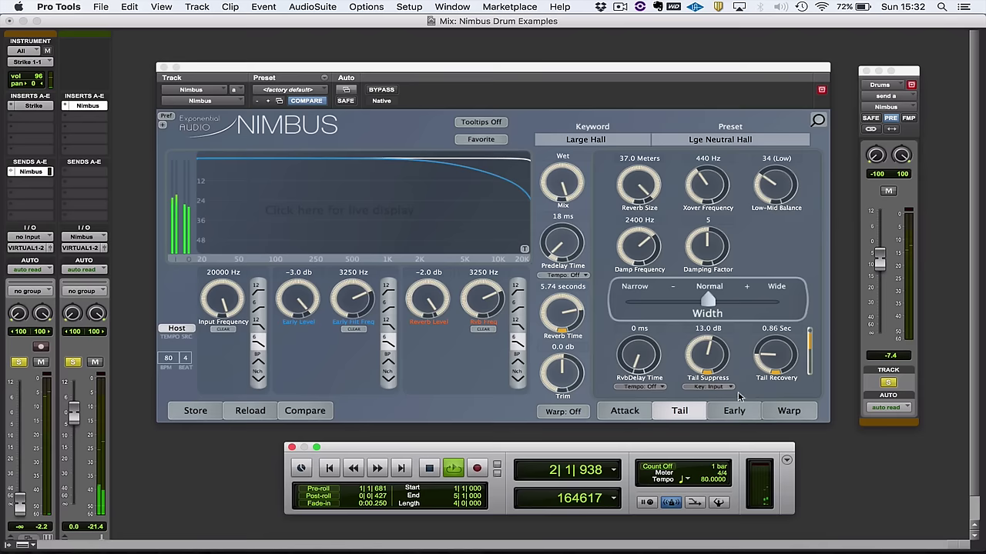
pyautogui.moveTo(707, 382); pyautogui.dragTo(701, 483)
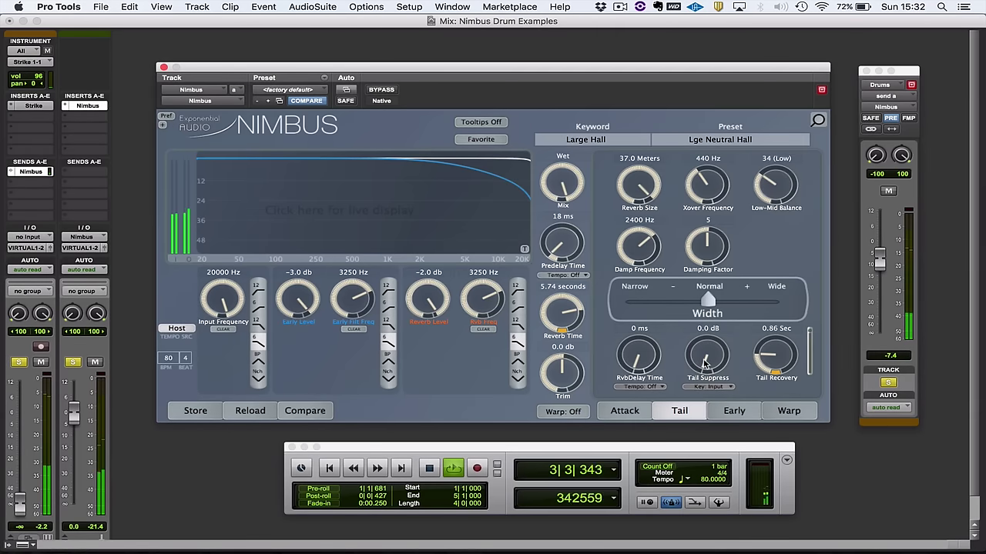
pyautogui.moveTo(704, 363); pyautogui.dragTo(701, 303)
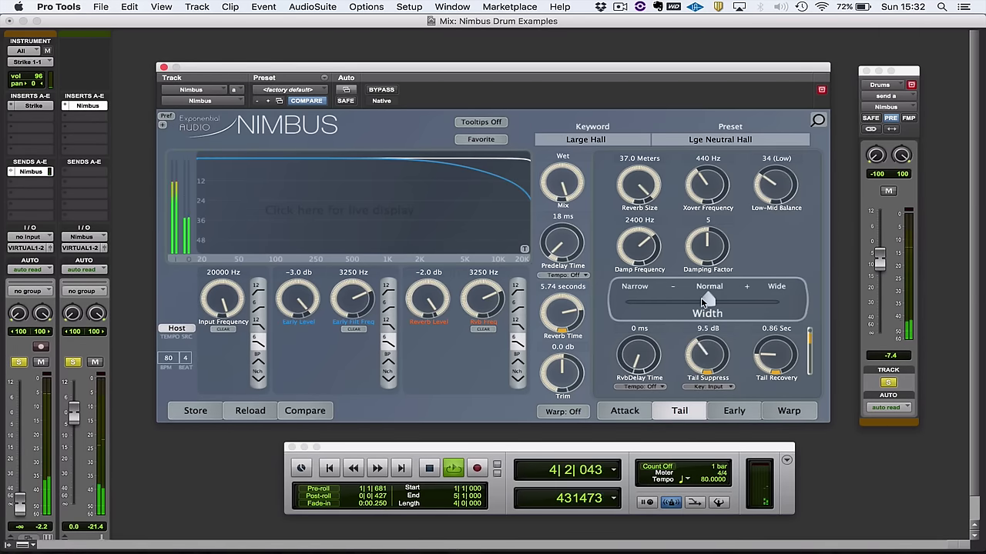
pyautogui.press('space')
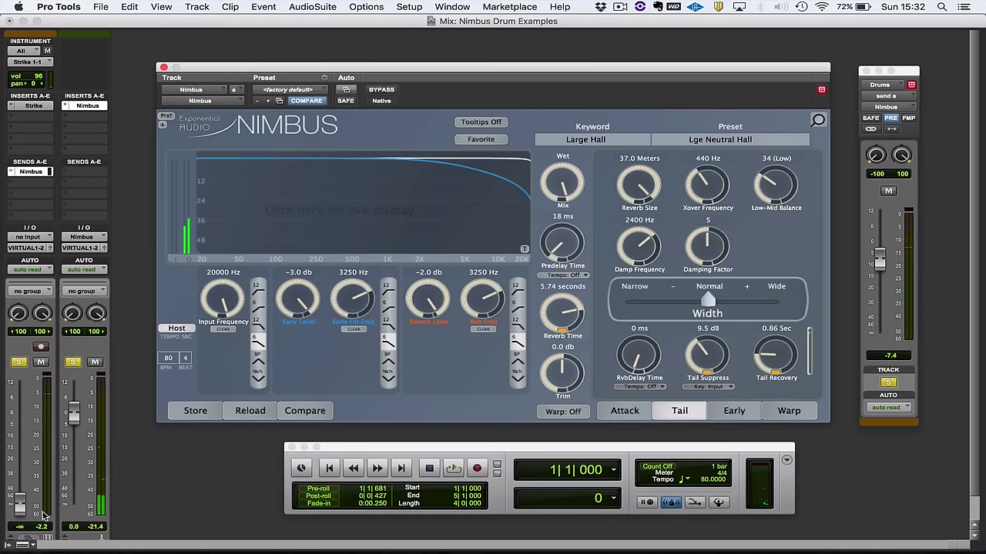
# Step: Raise the instrument track to 0.0 and, during playback, reset Tail Suppress then set it to 8.5 dB
pyautogui.keyDown('alt'); pyautogui.click(21, 506); pyautogui.keyUp('alt')
pyautogui.press('space')
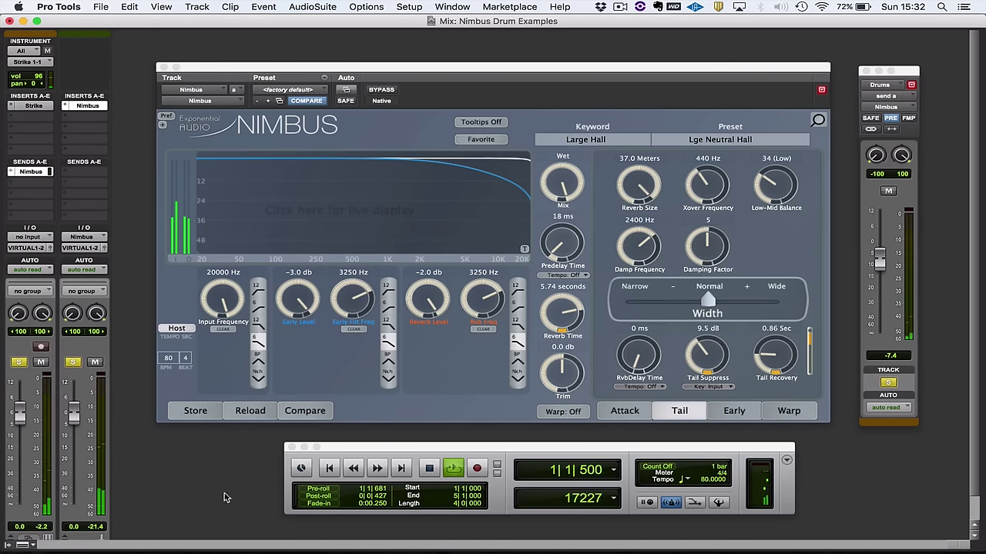
pyautogui.click(710, 354)
pyautogui.keyDown('alt'); pyautogui.click(710, 354); pyautogui.keyUp('alt')
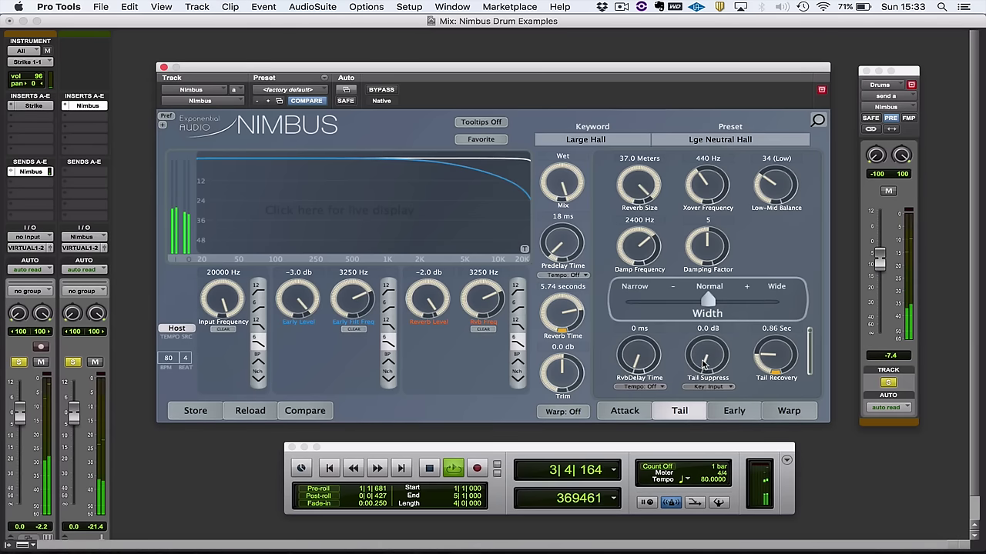
pyautogui.moveTo(708, 362); pyautogui.dragTo(706, 308)
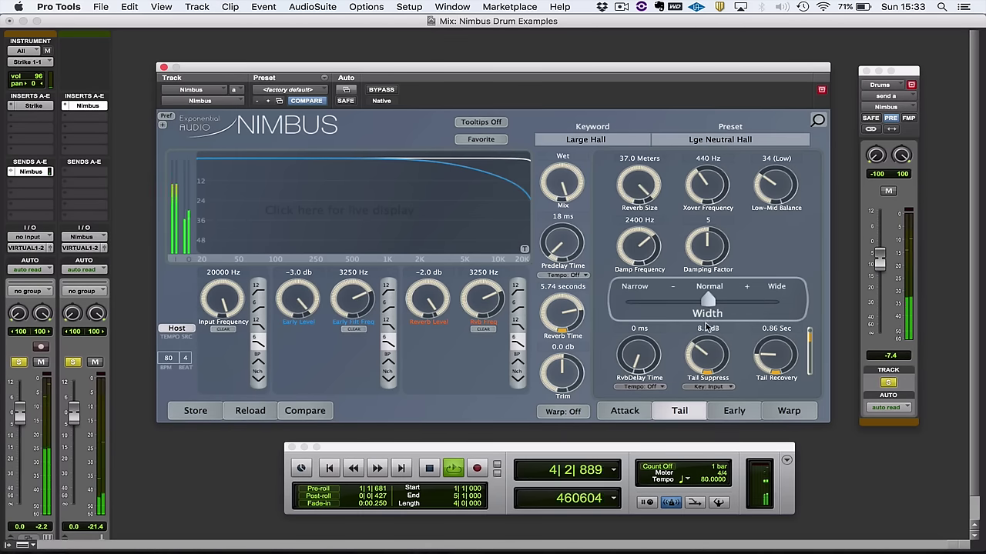
pyautogui.press('space')
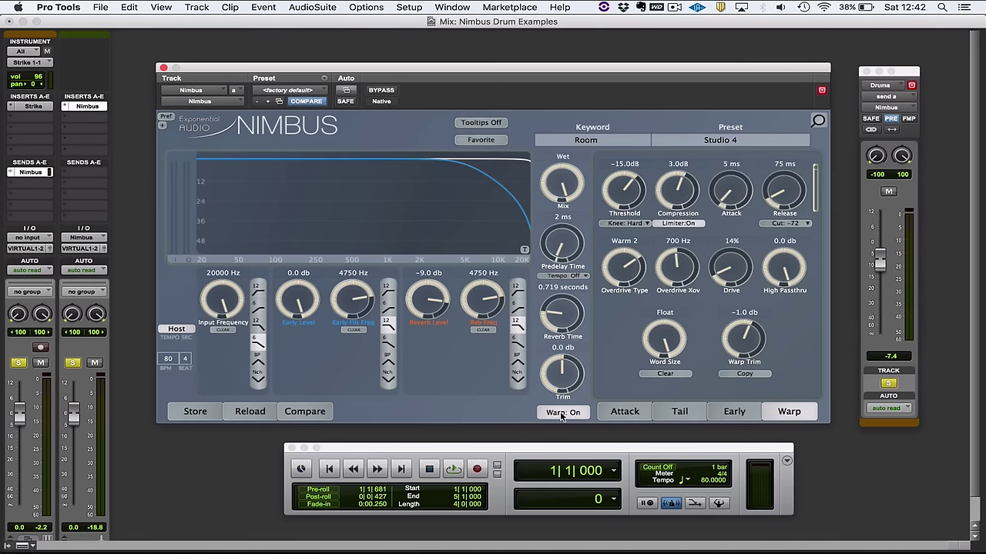
# Step: Toggle Warp off and on for Studio 4, leaving it on with -15.0 dB threshold and 75 ms release
pyautogui.click(562, 412)
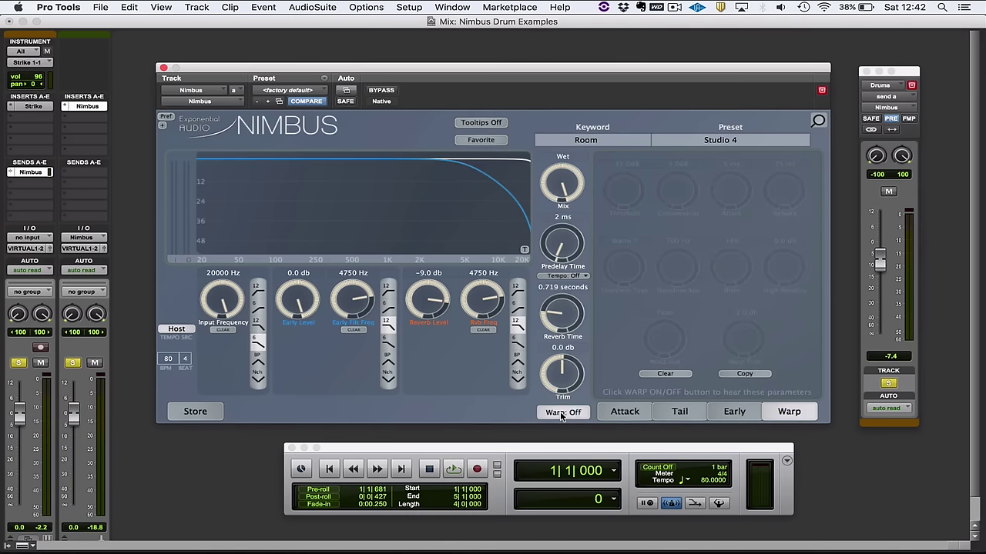
pyautogui.click(562, 413)
pyautogui.click(562, 413)
pyautogui.click(562, 412)
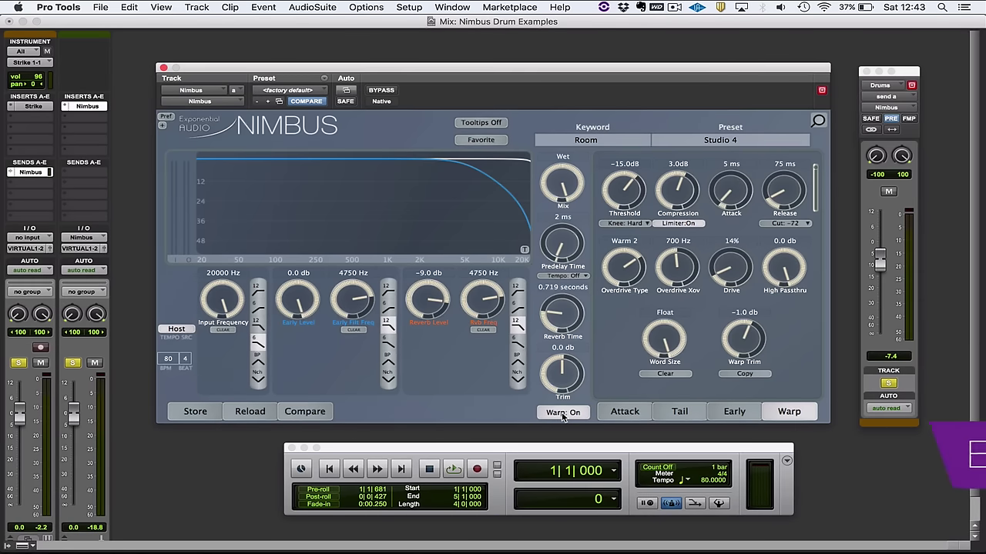
# Step: Play Studio 4 with Warp off, muting then unmuting the dry instrument track
pyautogui.click(563, 413)
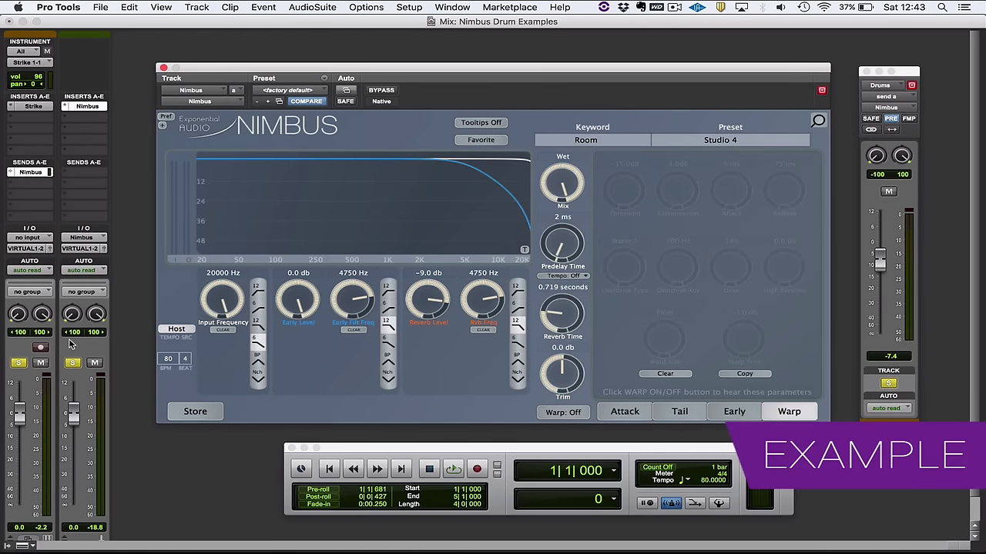
pyautogui.press('space')
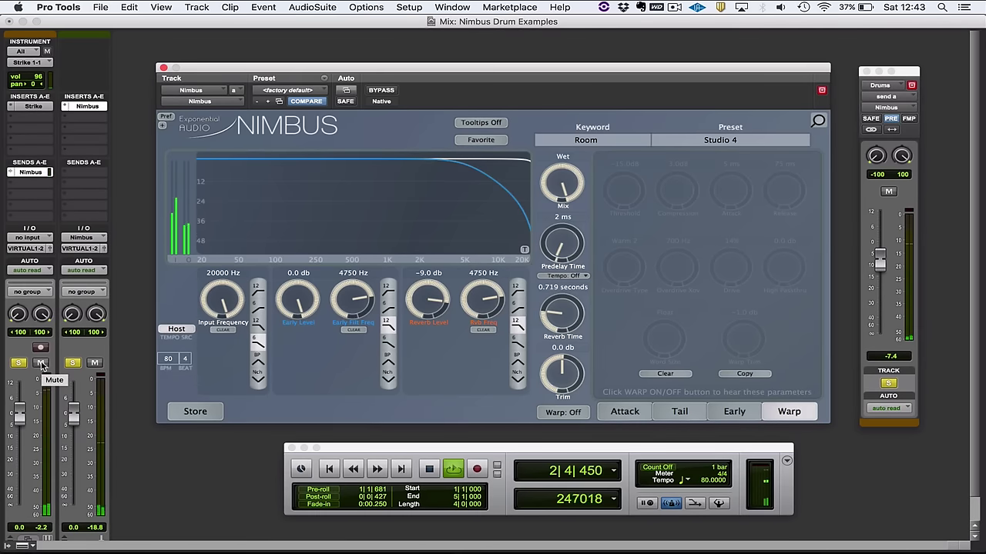
pyautogui.click(42, 364)
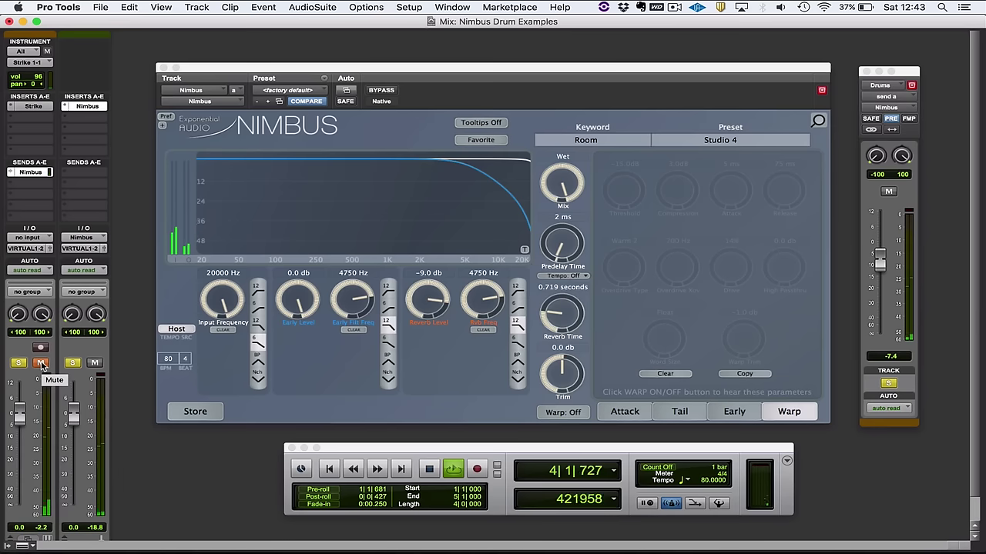
pyautogui.click(42, 364)
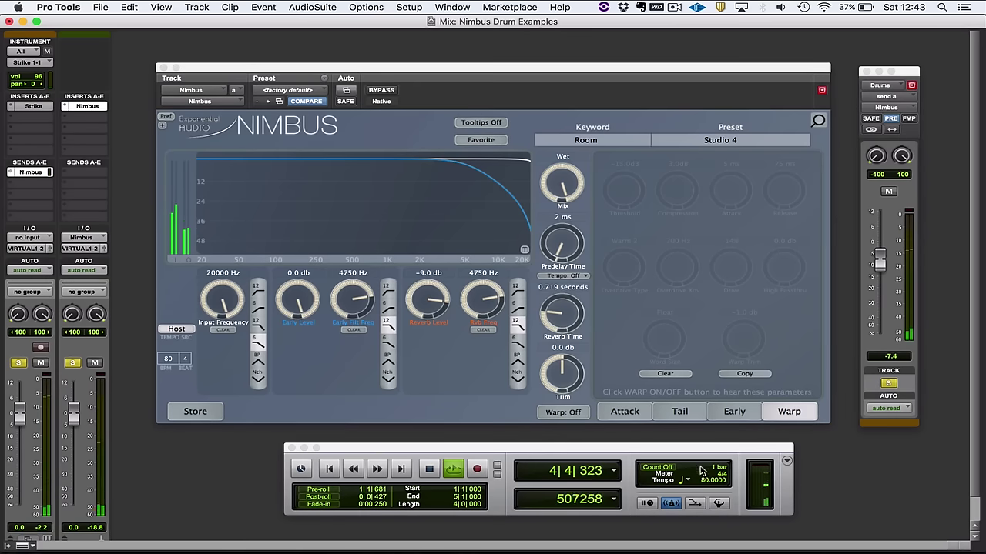
# Step: Compare Studio 4 with Warp on versus off with the instrument track muted
pyautogui.click(553, 412)
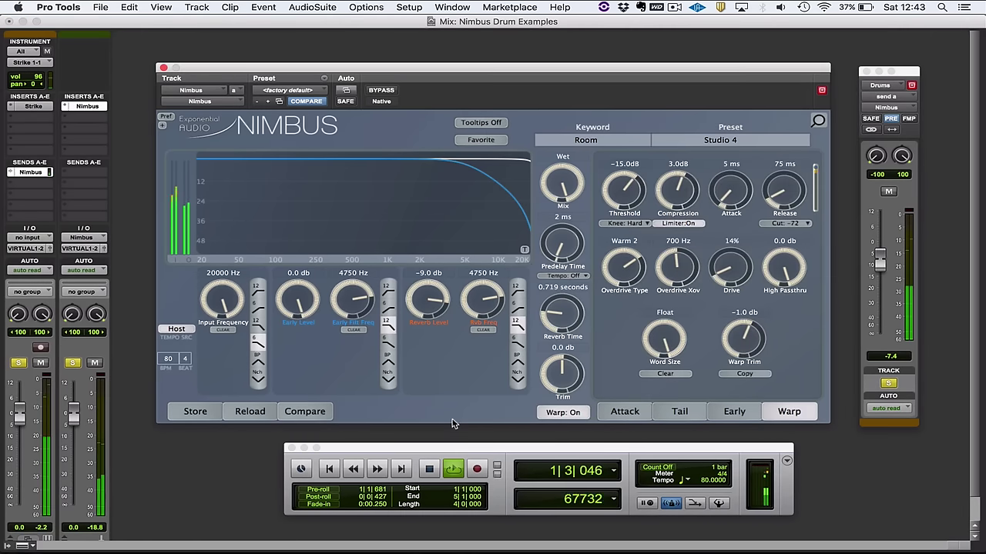
pyautogui.click(42, 363)
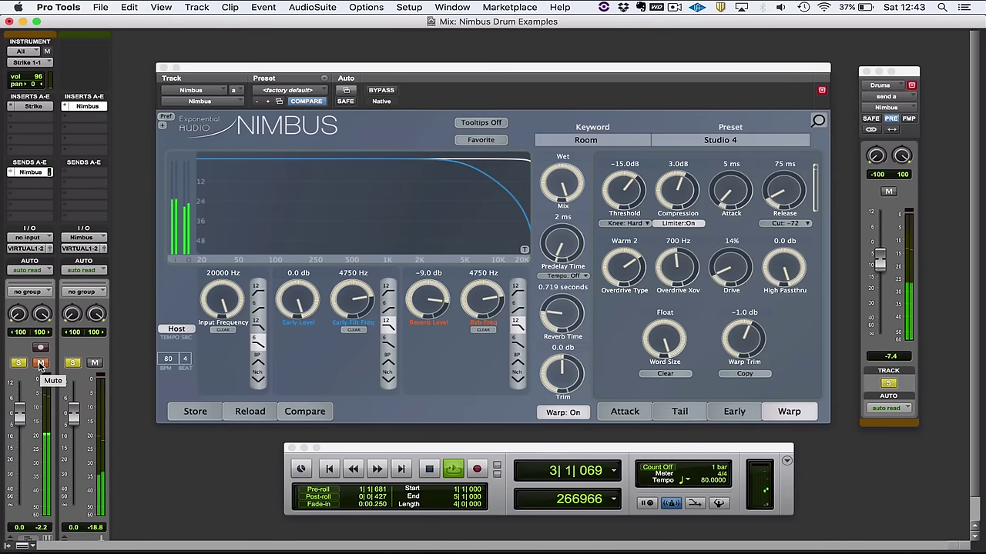
pyautogui.click(563, 414)
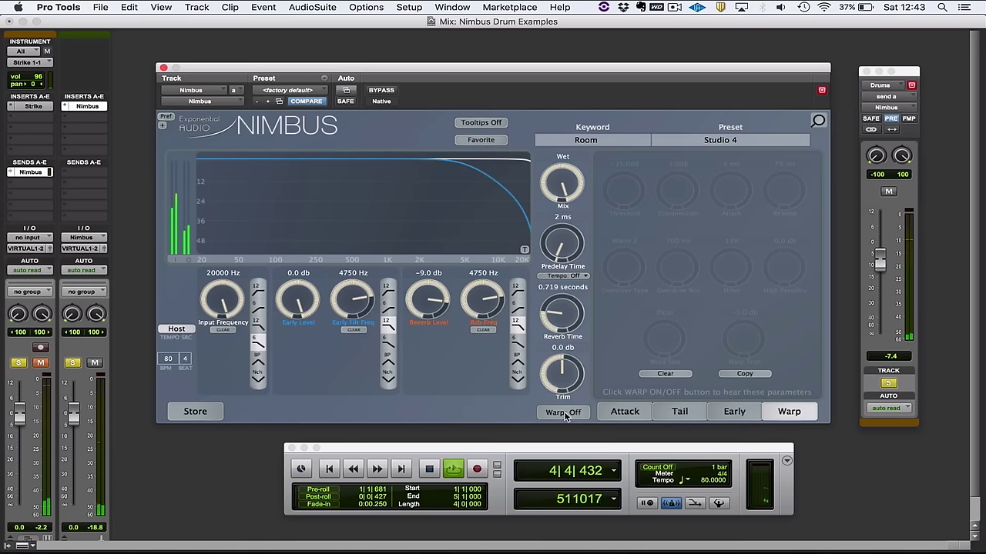
pyautogui.press('space')
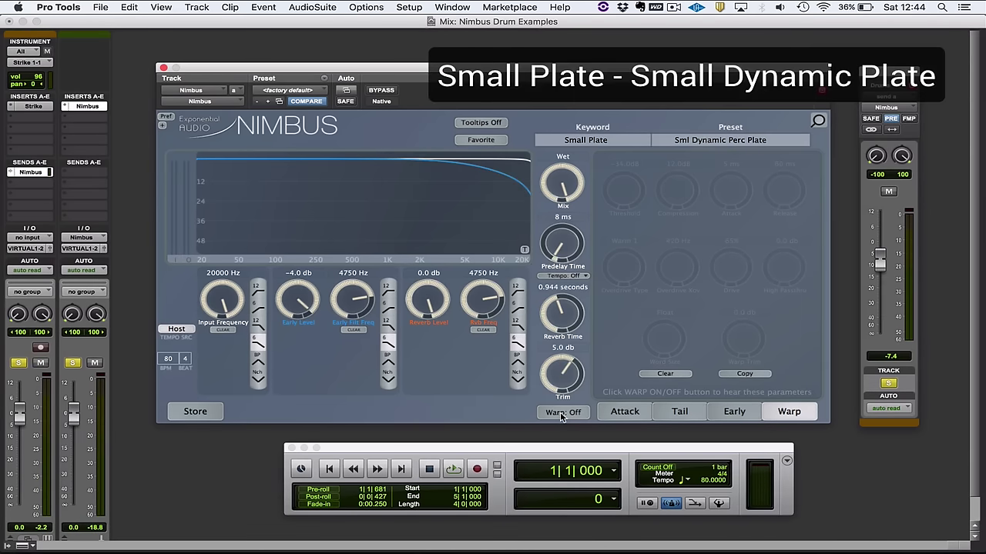
pyautogui.press('space')
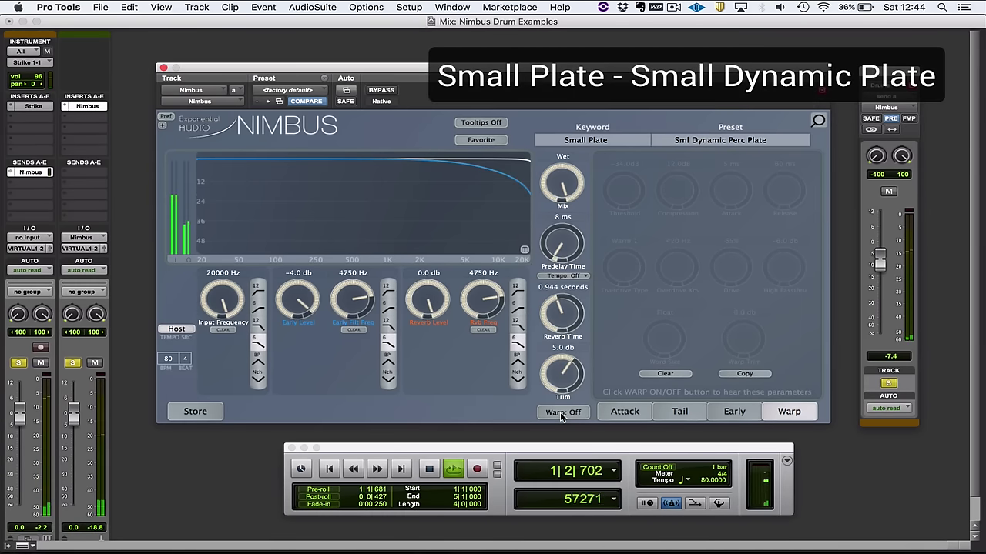
# Step: A/B Warp on the Sml Dynamic Perc Plate preset, mute track 1, leave Warp on, then stop playback
pyautogui.click(563, 413)
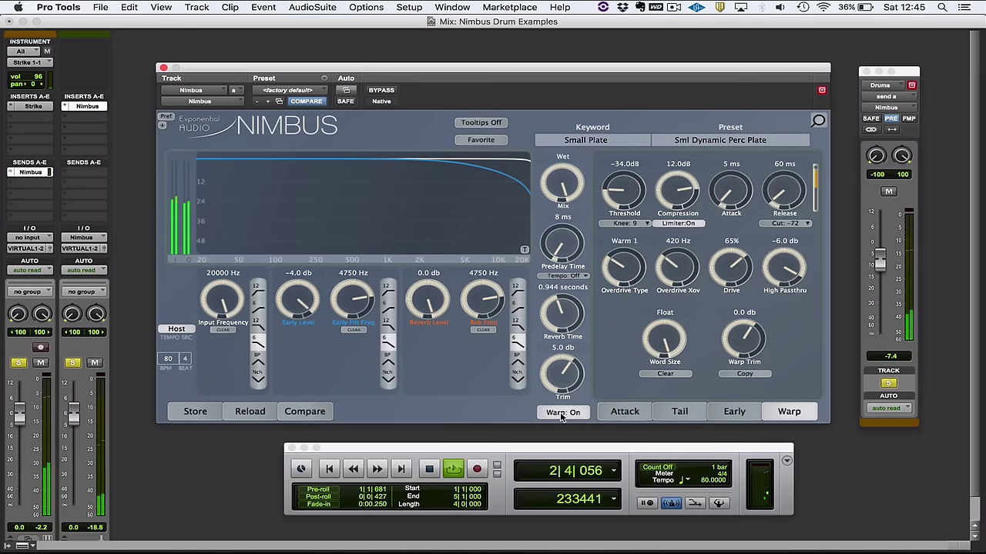
pyautogui.click(562, 414)
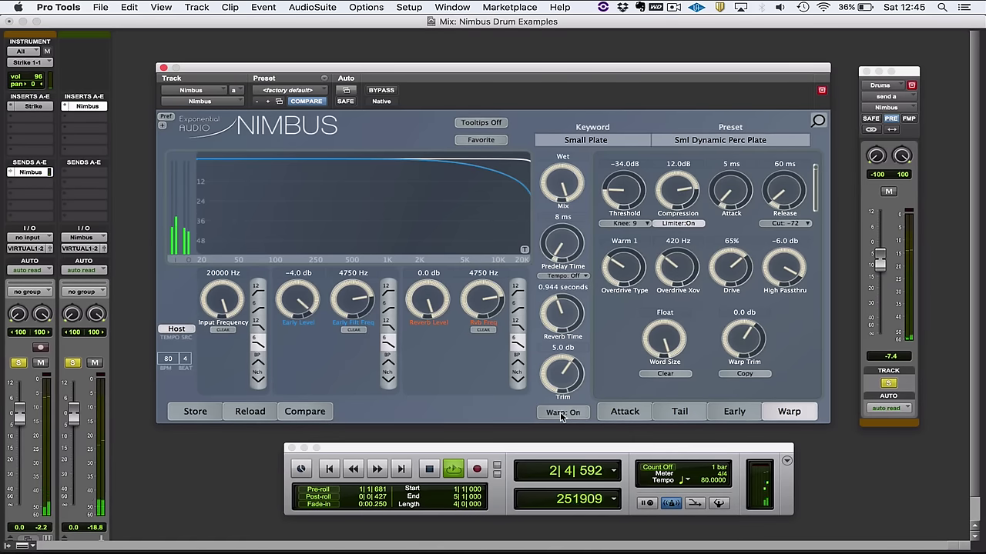
pyautogui.click(39, 365)
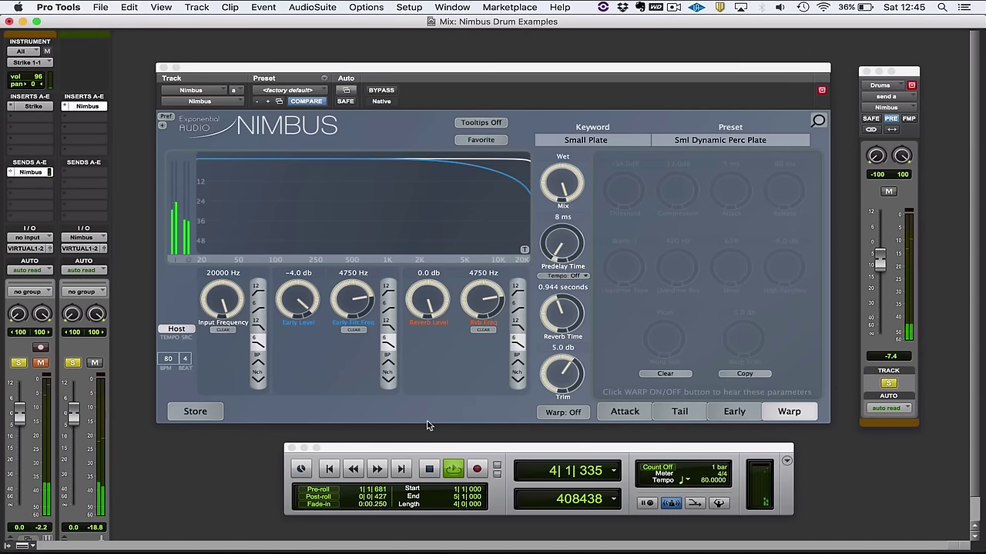
pyautogui.click(570, 415)
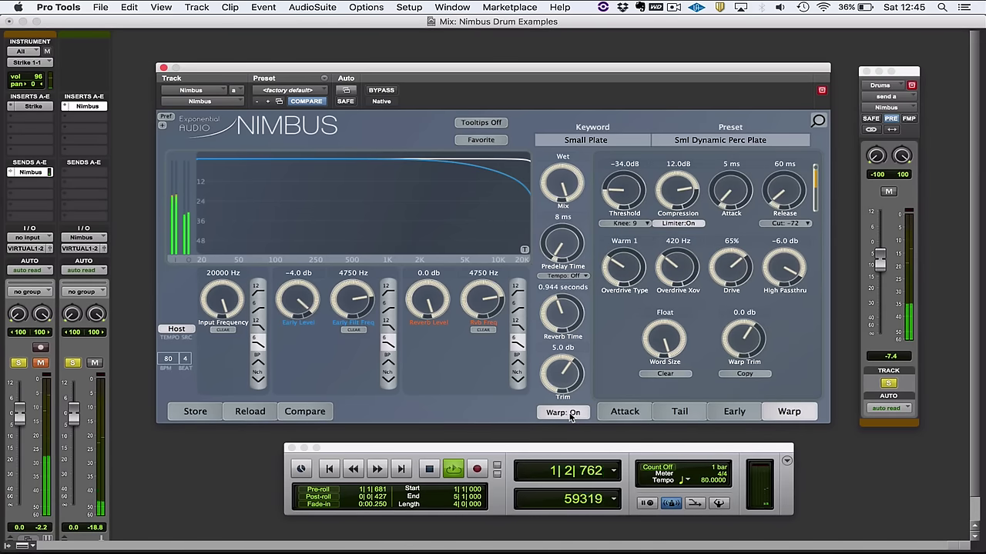
pyautogui.press('space')
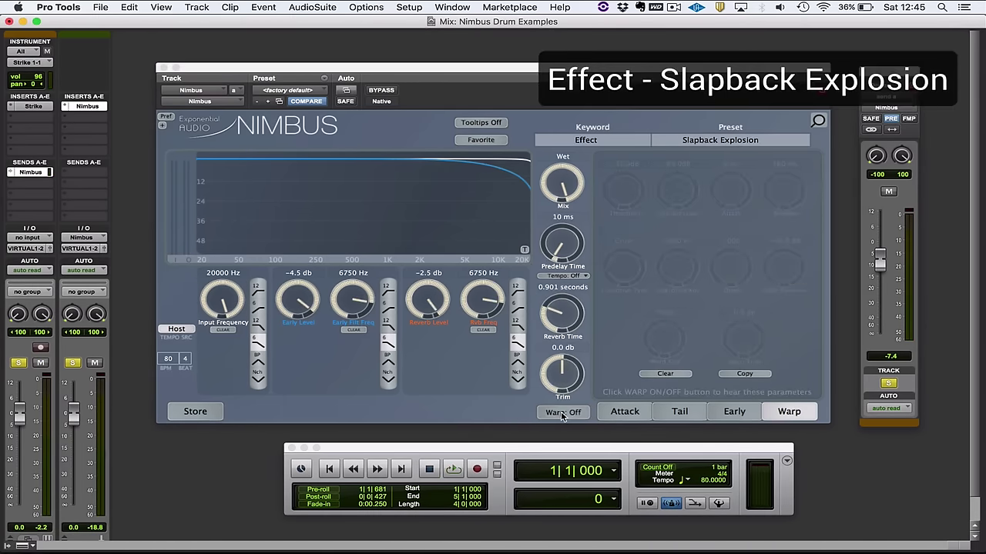
# Step: Play and compare Warp on and off for Slapback Explosion, mute track 1, and finish with Warp on
pyautogui.press('space')
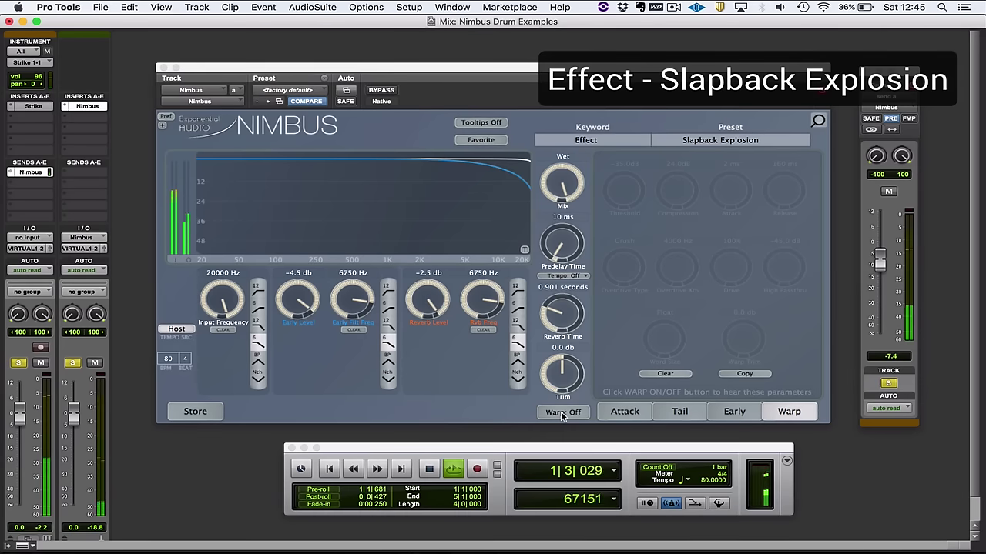
pyautogui.click(562, 413)
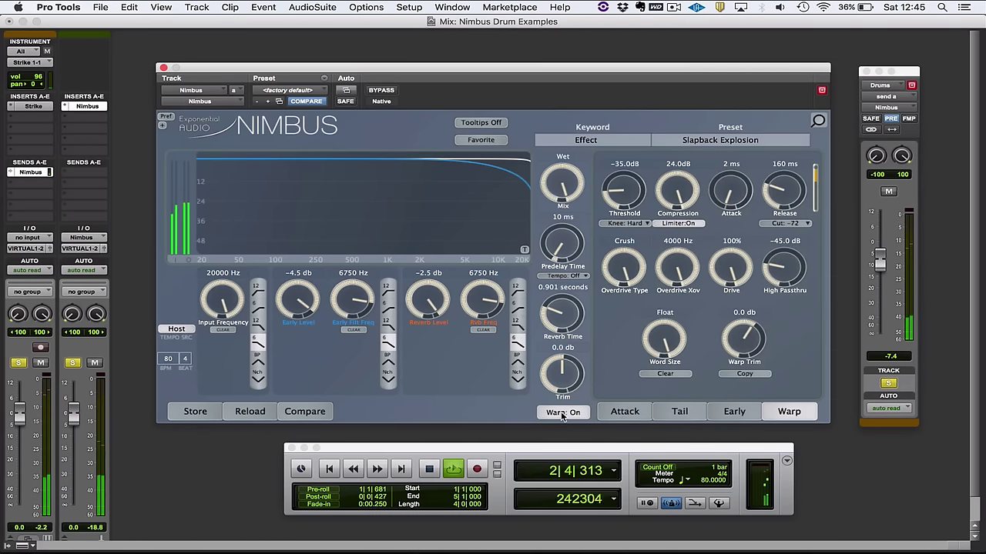
pyautogui.click(560, 414)
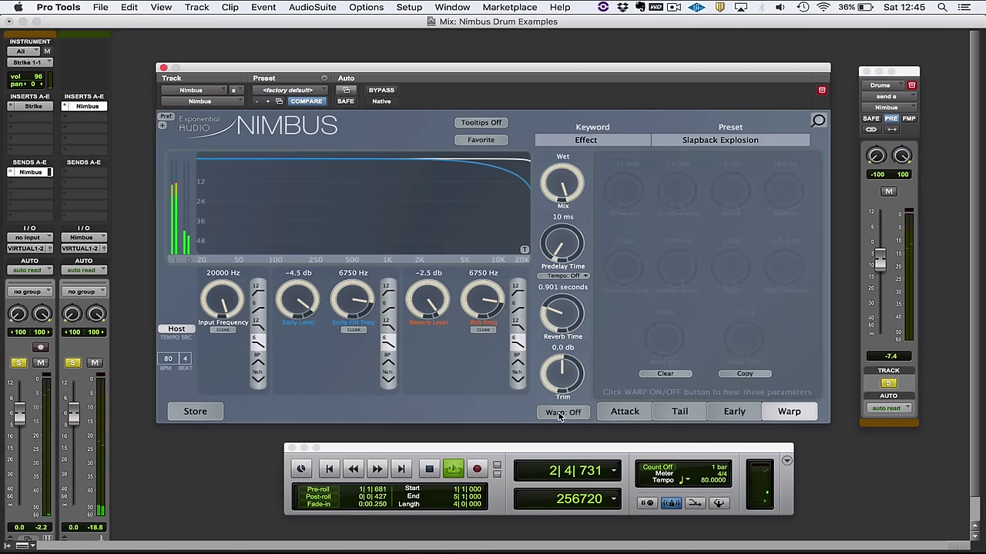
pyautogui.click(42, 363)
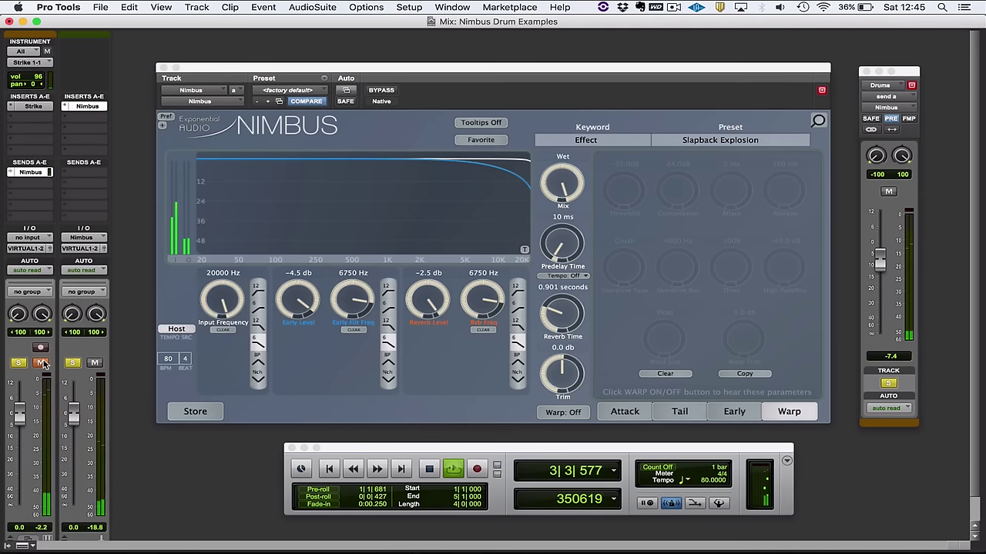
pyautogui.click(562, 414)
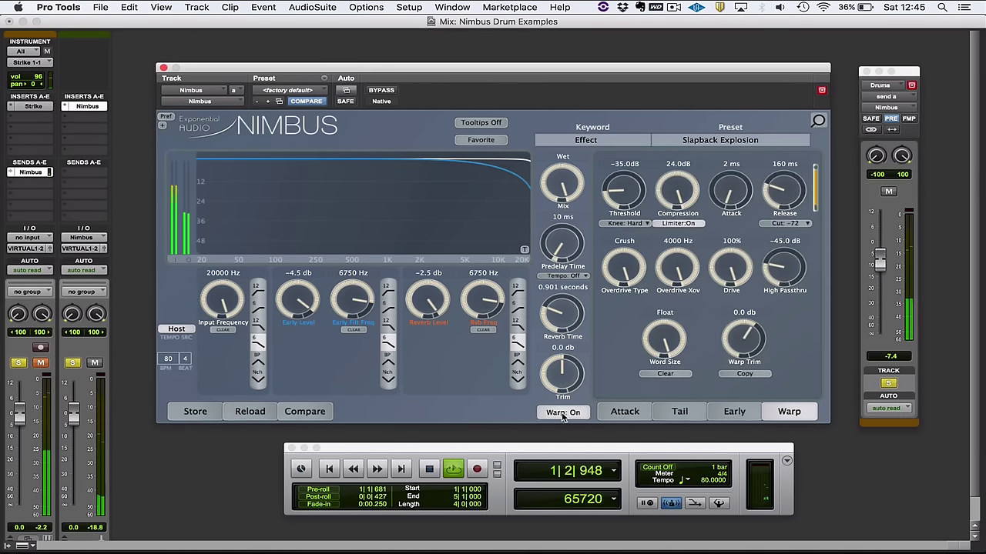
pyautogui.press('space')
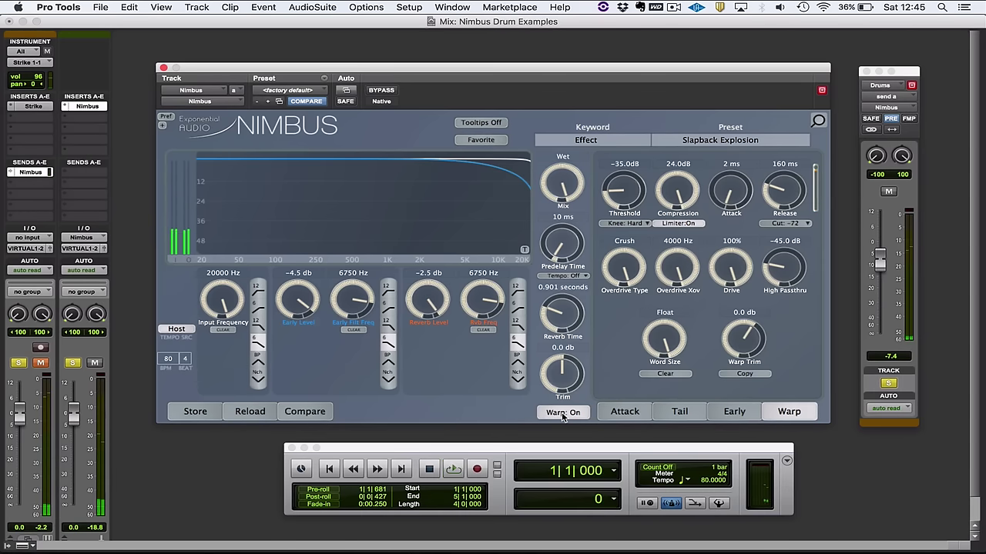